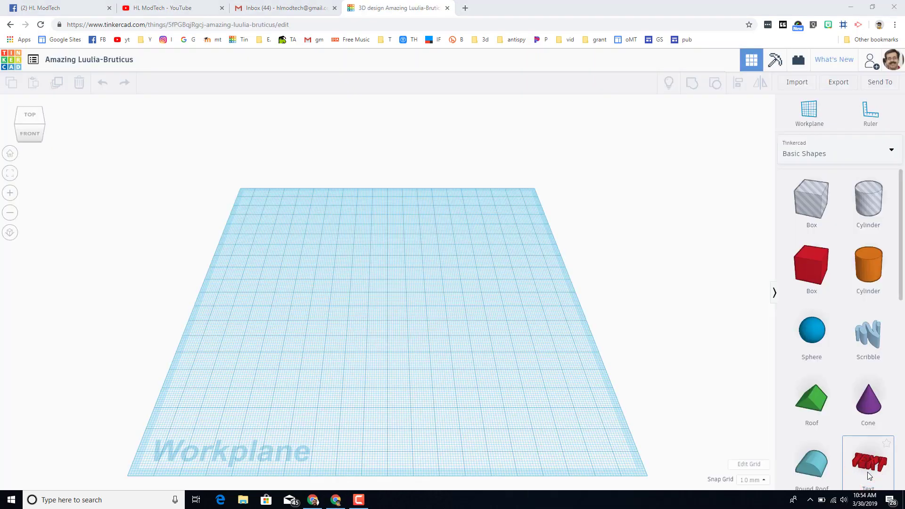
# Step: Add a sphere, enlarge it evenly and flatten it front to back into an oval body
pyautogui.moveTo(812, 330); pyautogui.dragTo(380, 301)
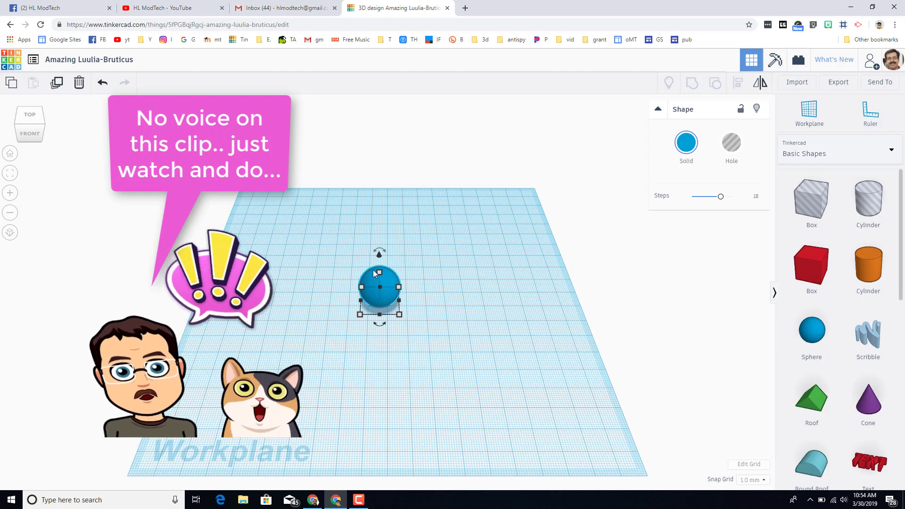
pyautogui.keyDown('shift'); pyautogui.moveTo(380, 271); pyautogui.dragTo(425, 217); pyautogui.keyUp('shift')
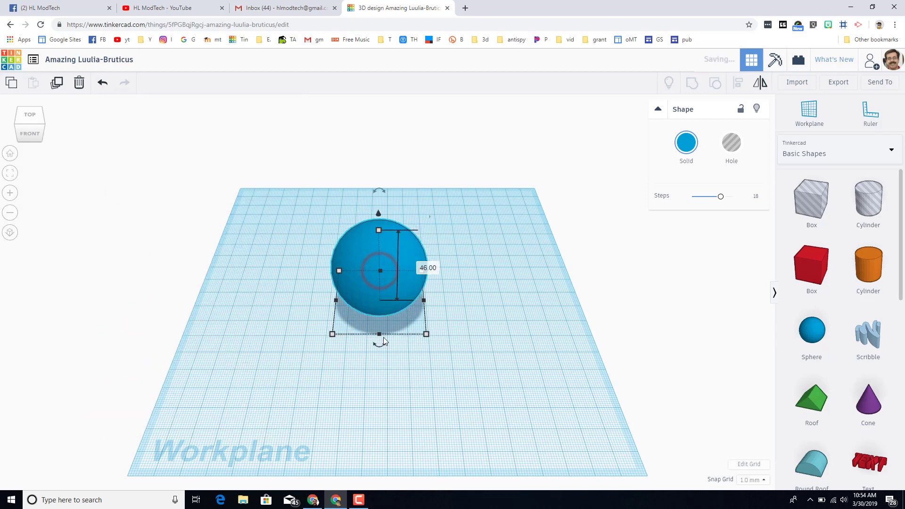
pyautogui.moveTo(386, 319); pyautogui.dragTo(380, 311)
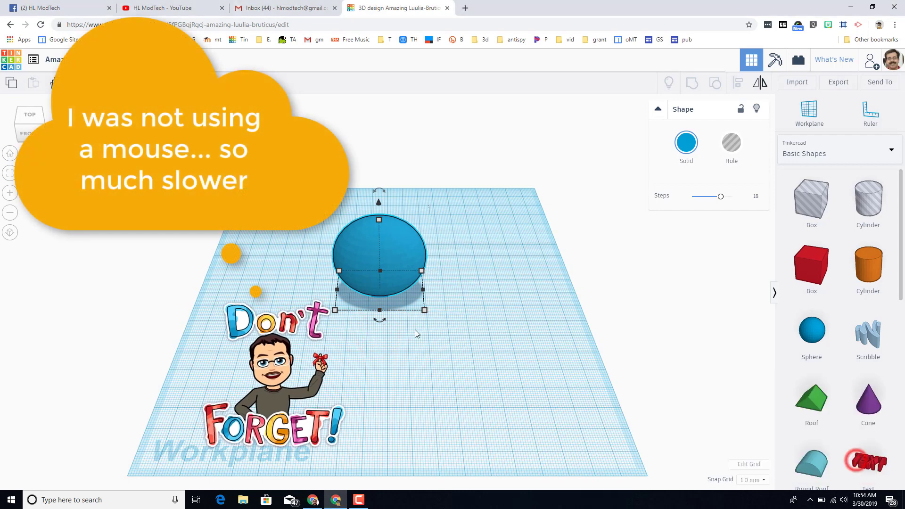
pyautogui.click(378, 308)
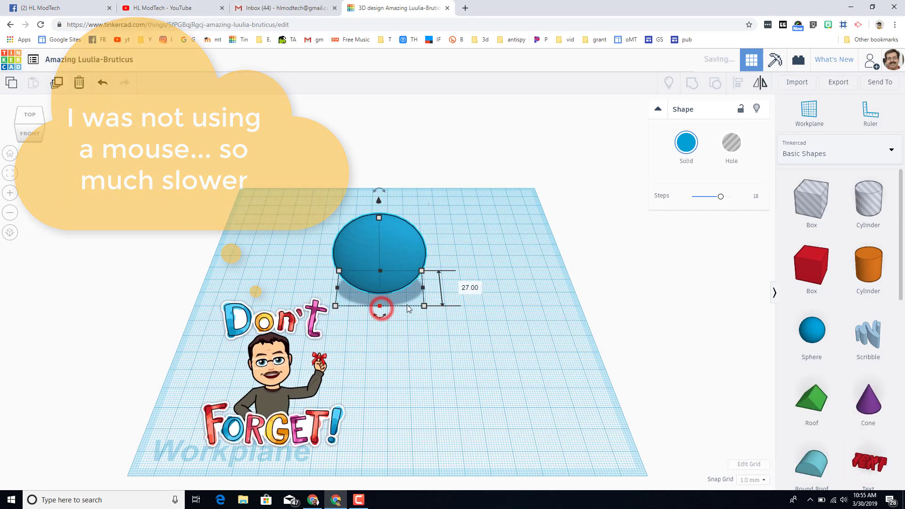
pyautogui.click(409, 250)
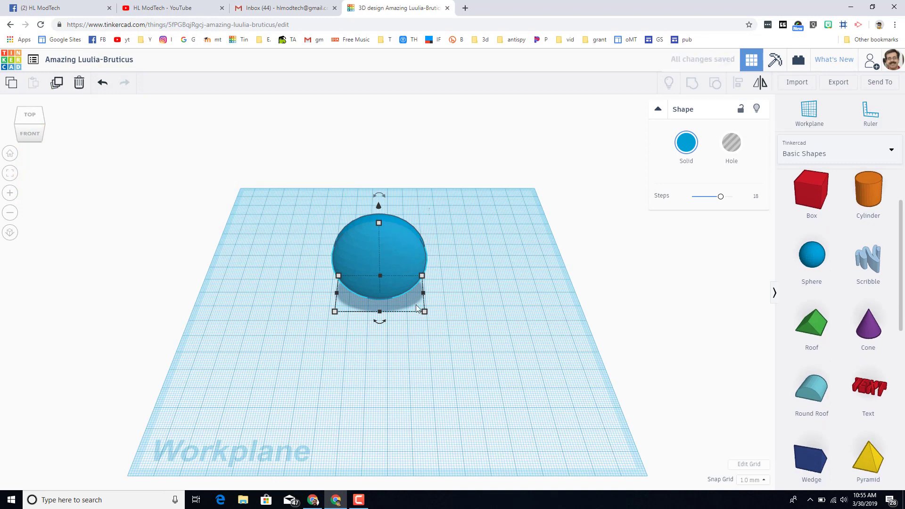
# Step: Colour the body sphere a light tan
pyautogui.click(426, 312)
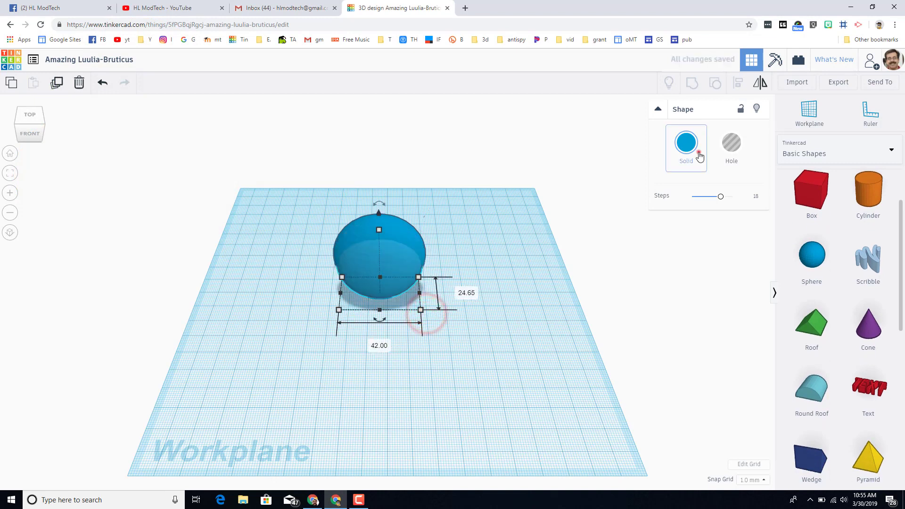
pyautogui.click(687, 142)
pyautogui.click(823, 212)
pyautogui.click(687, 143)
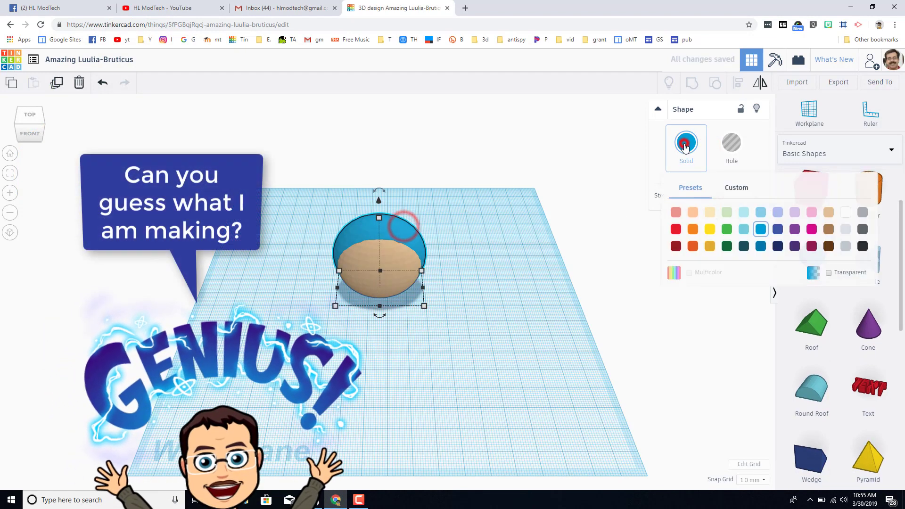
pyautogui.click(821, 232)
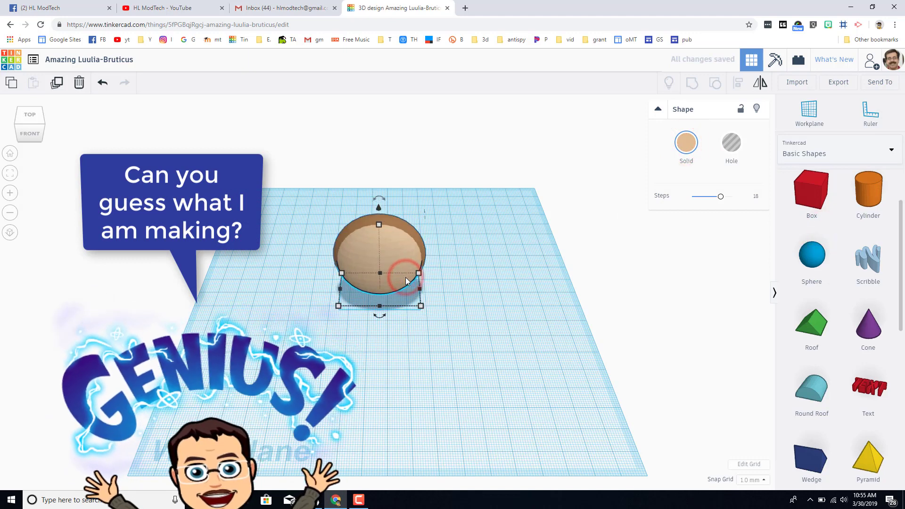
# Step: Switch to a corner view, deselect the body and page back to the Sphere shape
pyautogui.click(41, 124)
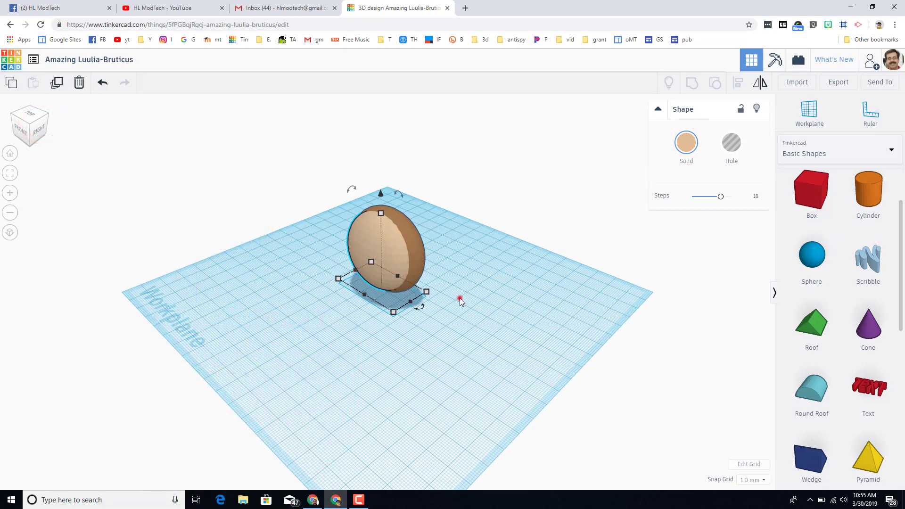
pyautogui.click(460, 298)
pyautogui.click(900, 417)
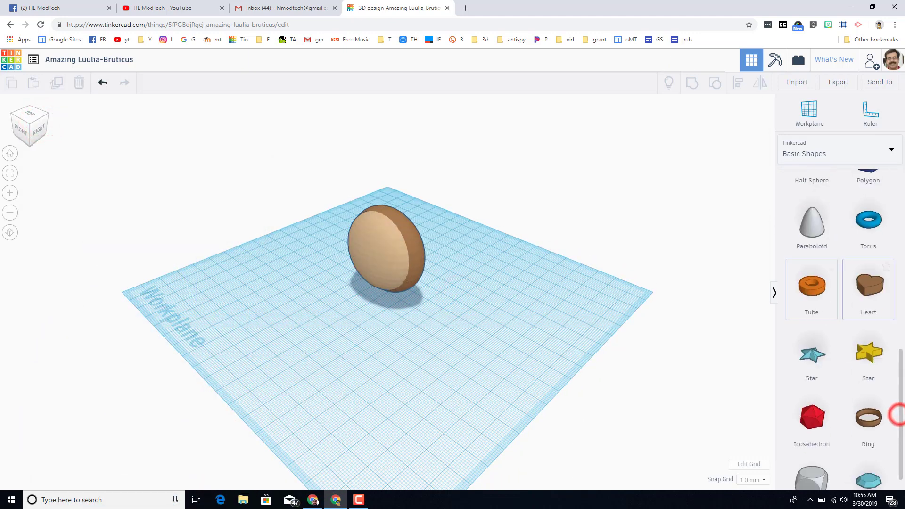
pyautogui.click(898, 288)
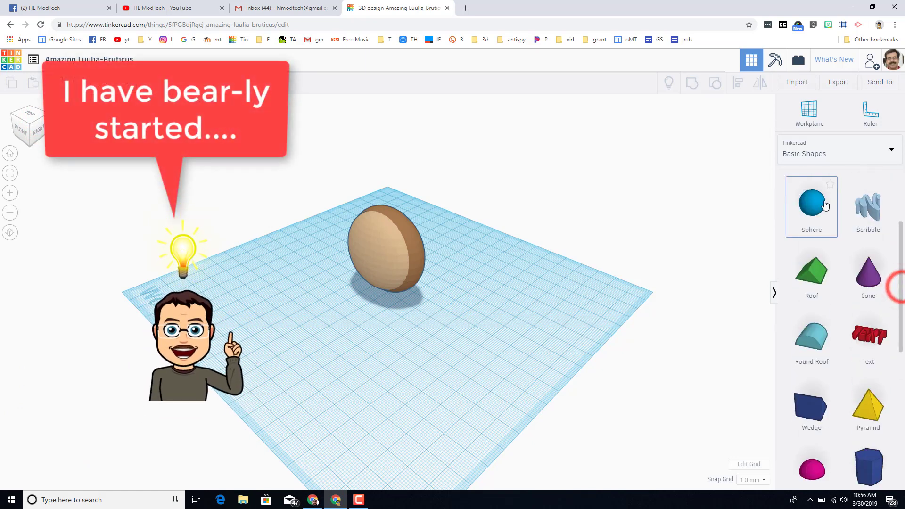
# Step: Add a flat oval beneath the body and colour it brown as the first foot
pyautogui.moveTo(812, 202)
pyautogui.mouseDown()
pyautogui.moveTo(471, 358)
pyautogui.moveTo(450, 357)
pyautogui.mouseUp()
pyautogui.moveTo(376, 315); pyautogui.dragTo(382, 297)
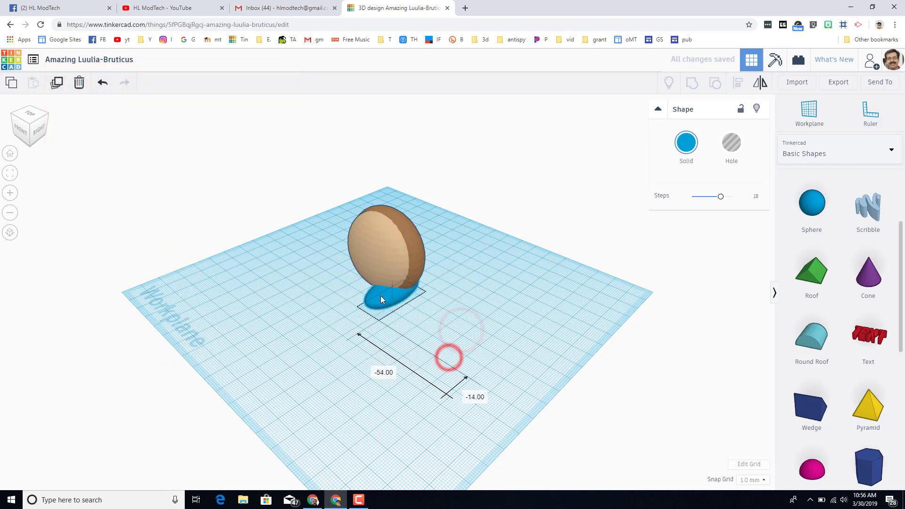
pyautogui.click(686, 143)
pyautogui.click(831, 248)
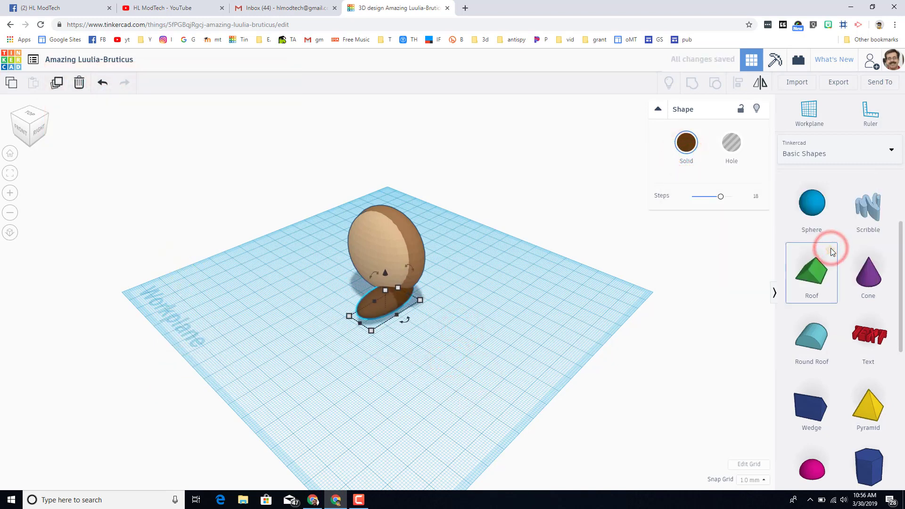
# Step: Duplicate the foot, nudge the copy to the other side and tilt the feet outward
pyautogui.hotkey('ctrl', 'd')
pyautogui.press('Right')
pyautogui.press('Right')
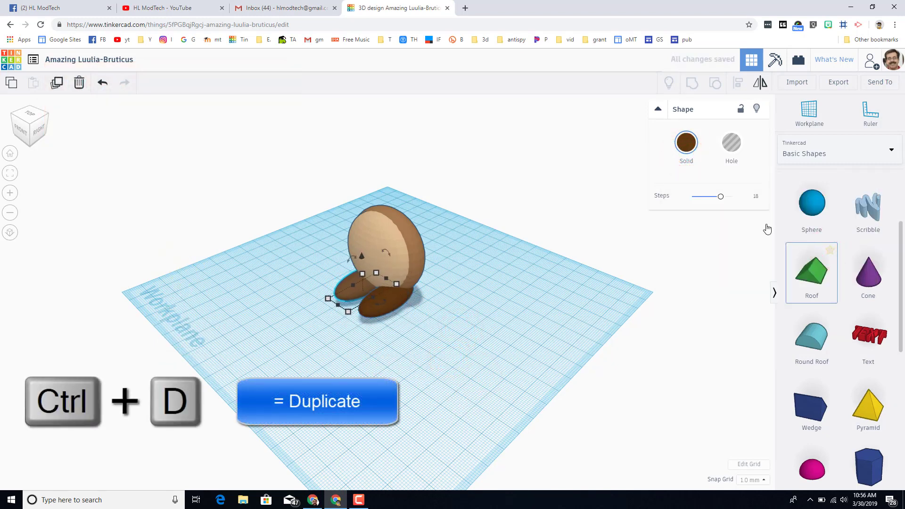
pyautogui.click(20, 123)
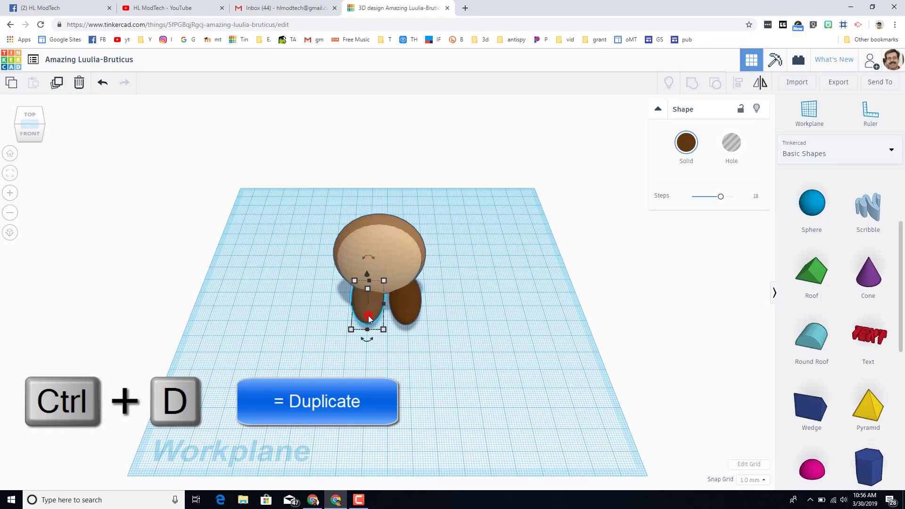
pyautogui.press('Left')
pyautogui.press('Left')
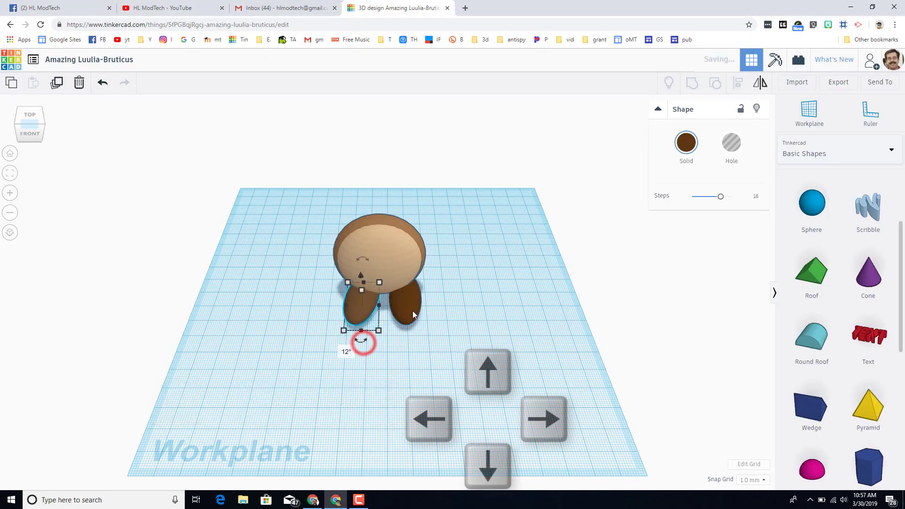
pyautogui.click(413, 310)
pyautogui.moveTo(399, 341); pyautogui.dragTo(420, 355)
pyautogui.click(728, 216)
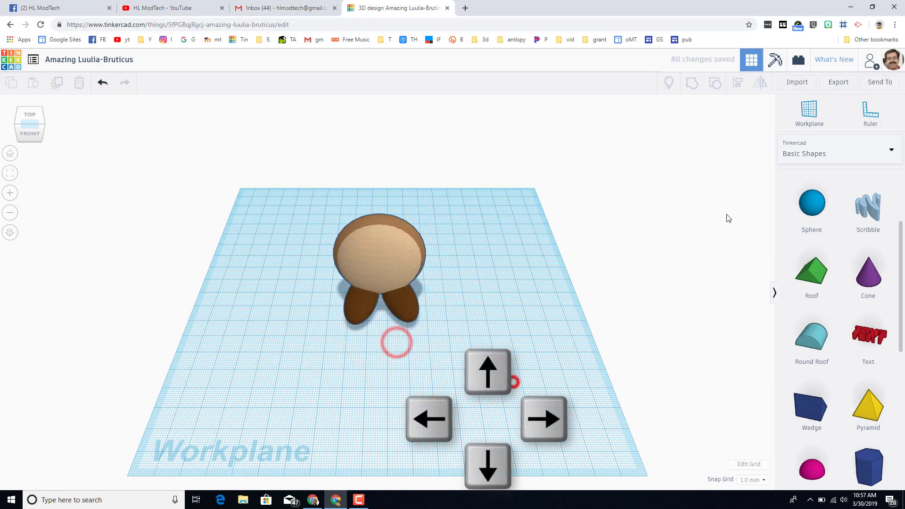
pyautogui.click(810, 151)
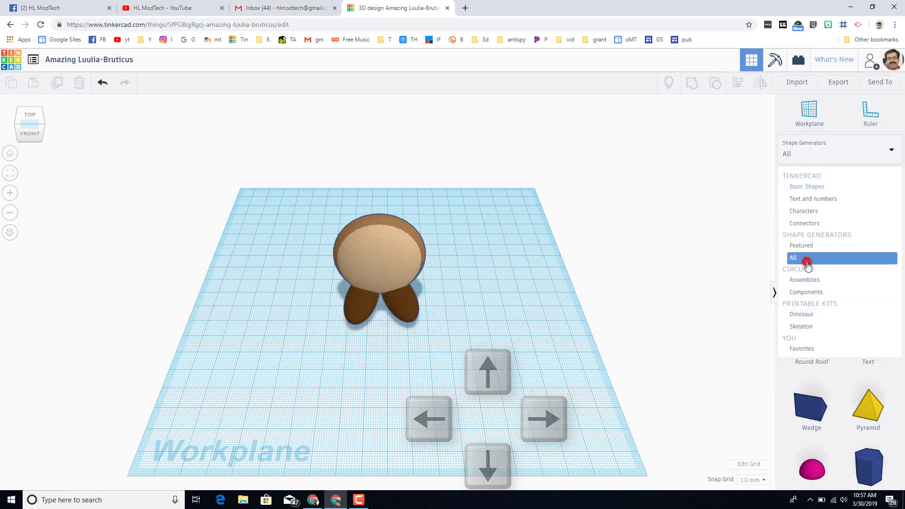
# Step: Duplicate the body, lift the copy above it, shrink it to 28 wide and colour it dark brown
pyautogui.click(807, 259)
pyautogui.write('Bear in Flight')
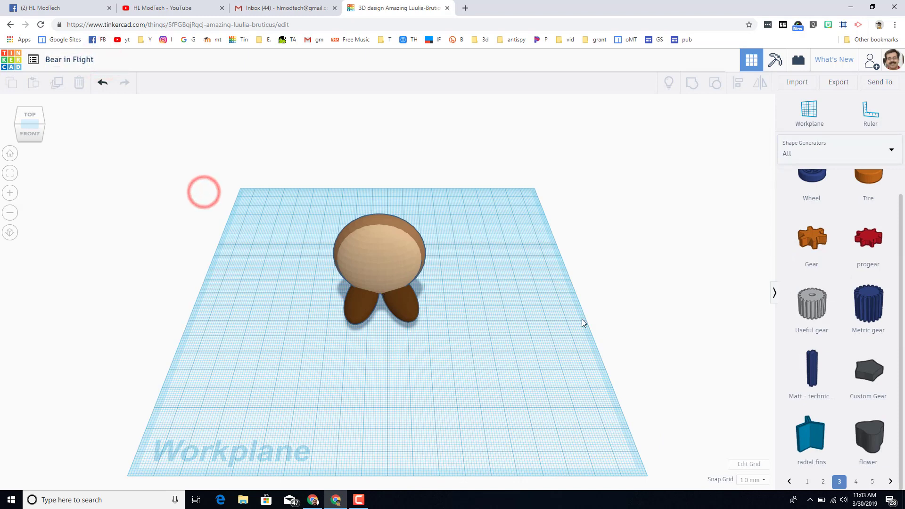
pyautogui.click(405, 225)
pyautogui.hotkey('ctrl', 'd')
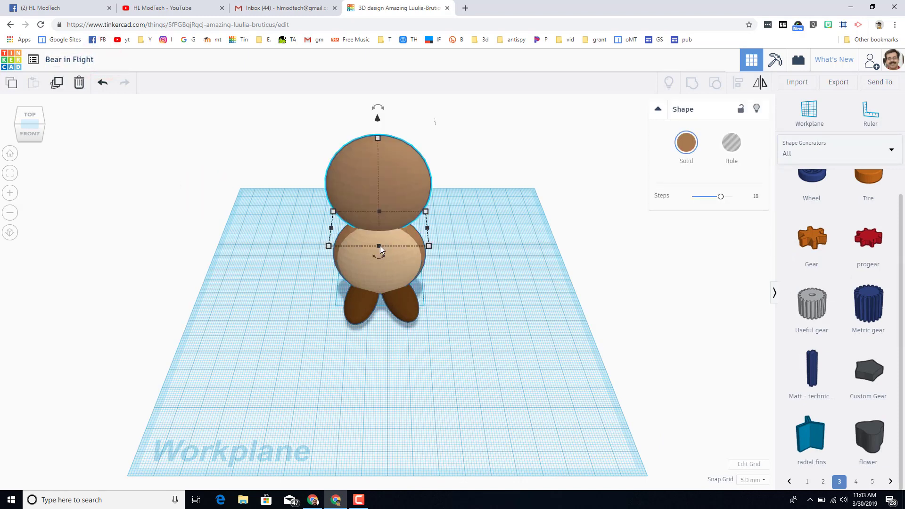
pyautogui.moveTo(380, 245); pyautogui.dragTo(380, 258)
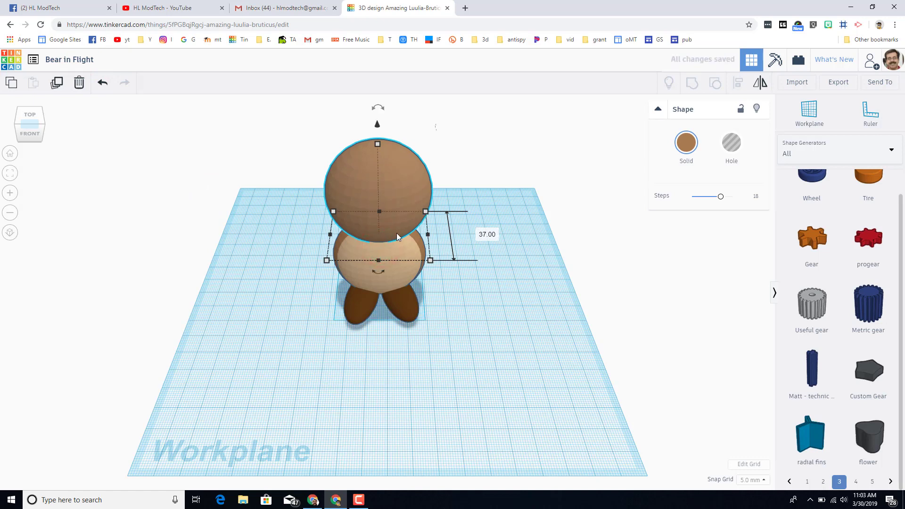
pyautogui.moveTo(432, 260); pyautogui.dragTo(410, 250)
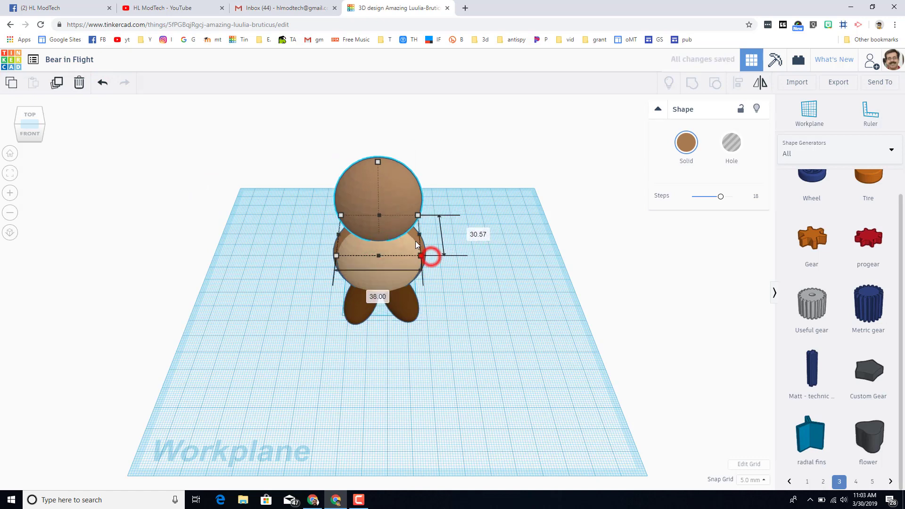
pyautogui.click(687, 142)
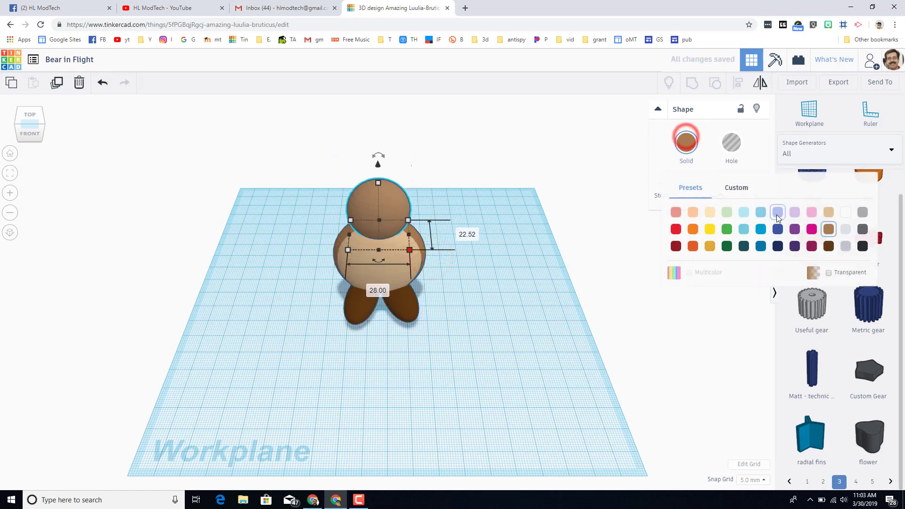
pyautogui.click(832, 243)
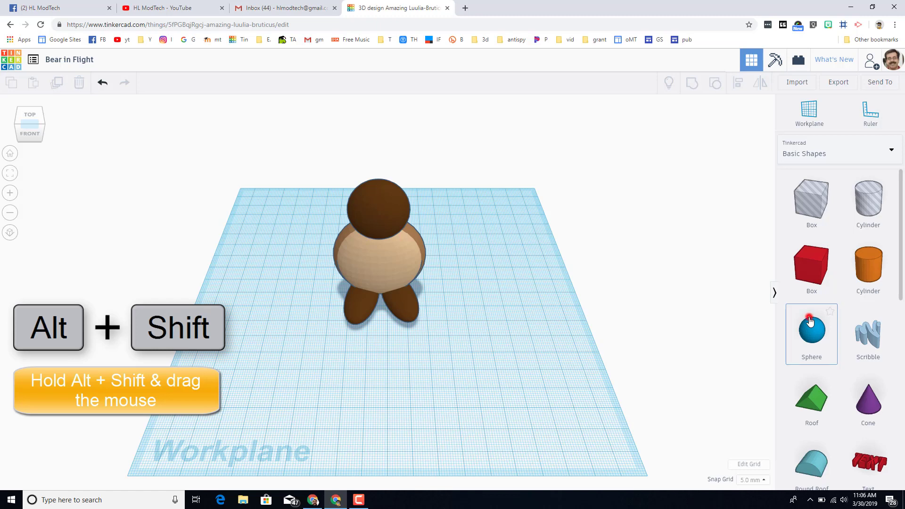
# Step: Add a white sphere shrunk to 10 by 10, deleting a stray hole cylinder
pyautogui.moveTo(810, 321); pyautogui.dragTo(488, 380)
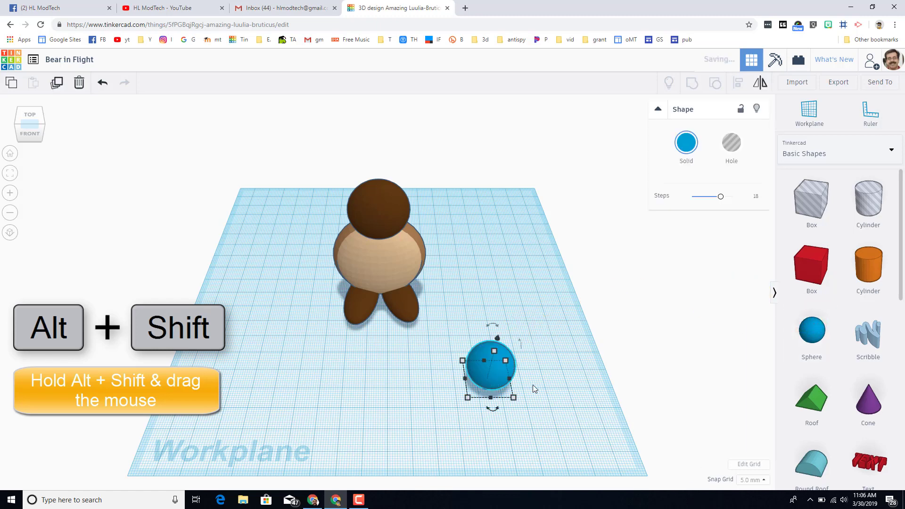
pyautogui.keyDown('alt'); pyautogui.keyDown('shift'); pyautogui.moveTo(514, 396); pyautogui.dragTo(496, 391); pyautogui.keyUp('shift'); pyautogui.keyUp('alt')
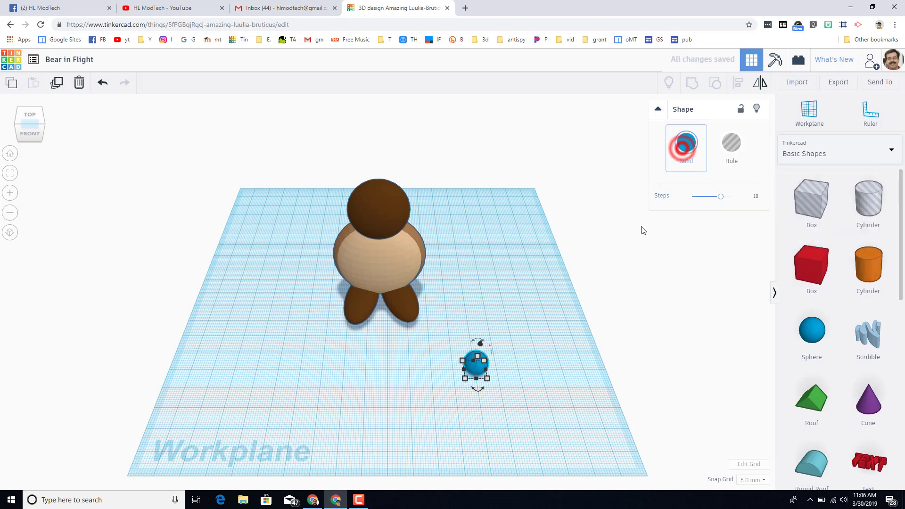
pyautogui.click(693, 146)
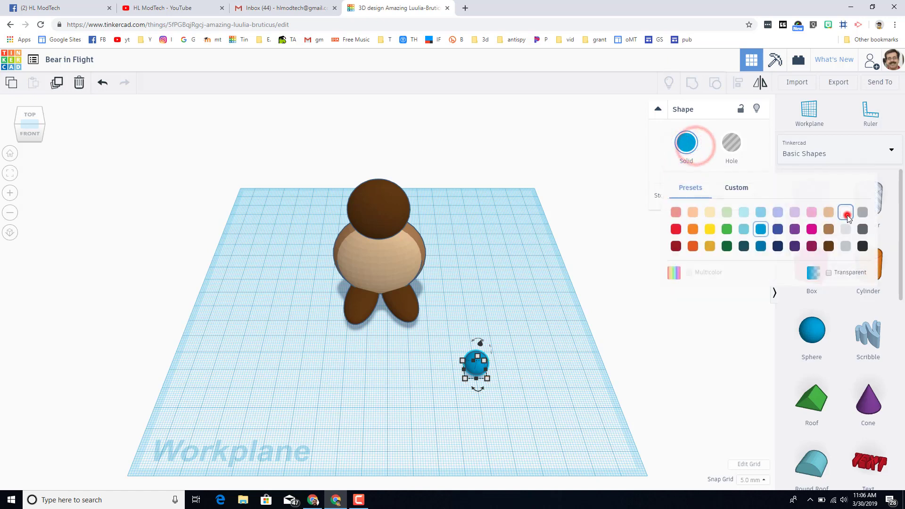
pyautogui.click(846, 213)
pyautogui.moveTo(867, 201); pyautogui.dragTo(618, 321)
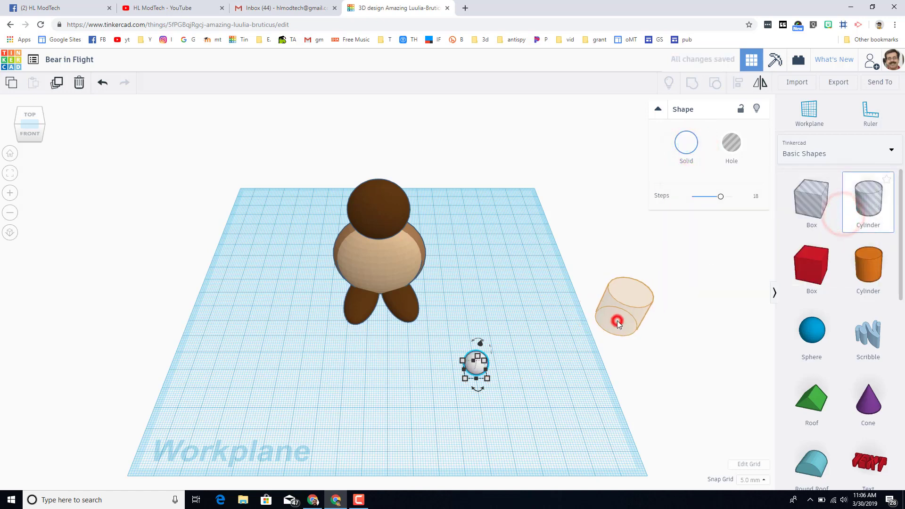
pyautogui.press('Delete')
# Step: Zoom to the white sphere, set snap grid to 1.0 mm and shrink it to 9 mm
pyautogui.click(479, 363)
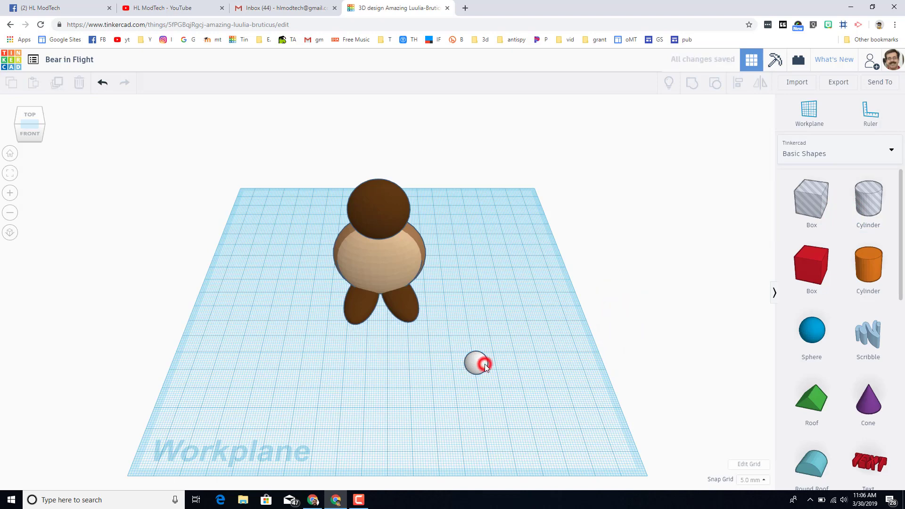
pyautogui.click(12, 174)
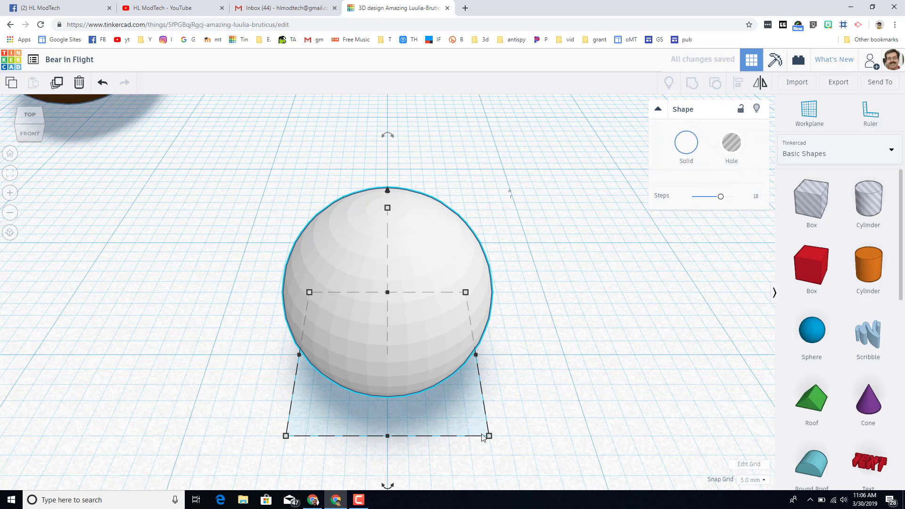
pyautogui.moveTo(493, 439); pyautogui.dragTo(482, 438)
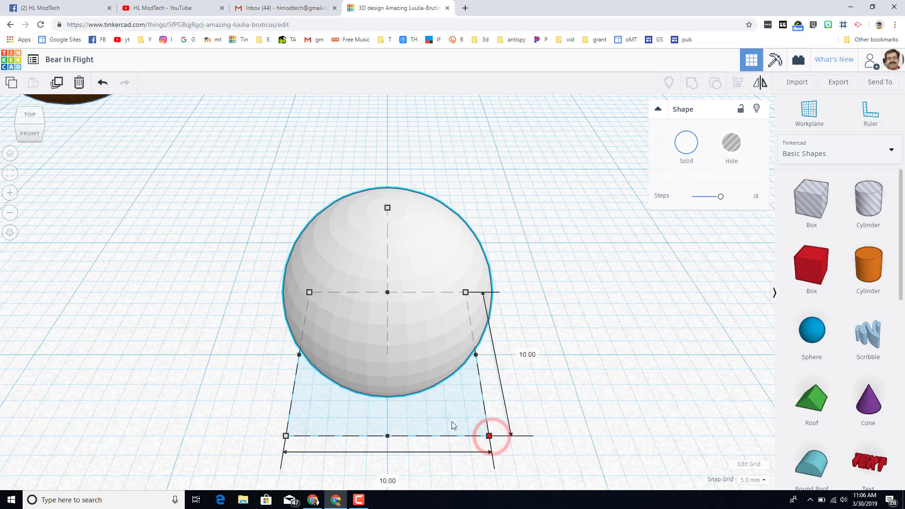
pyautogui.click(752, 480)
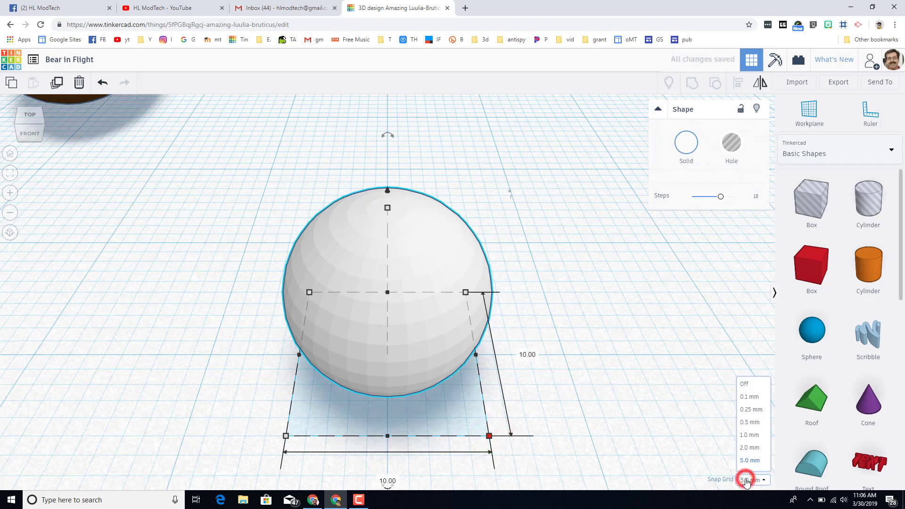
pyautogui.click(754, 435)
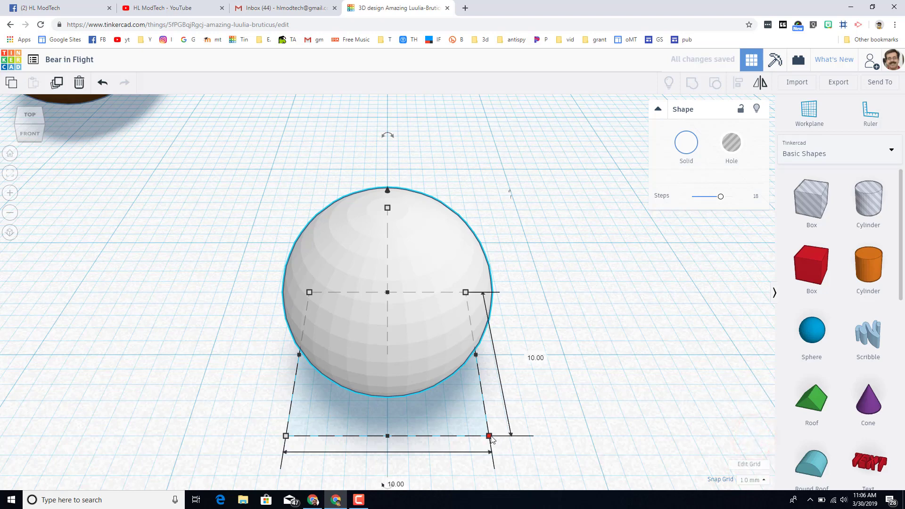
pyautogui.moveTo(482, 439); pyautogui.dragTo(449, 423)
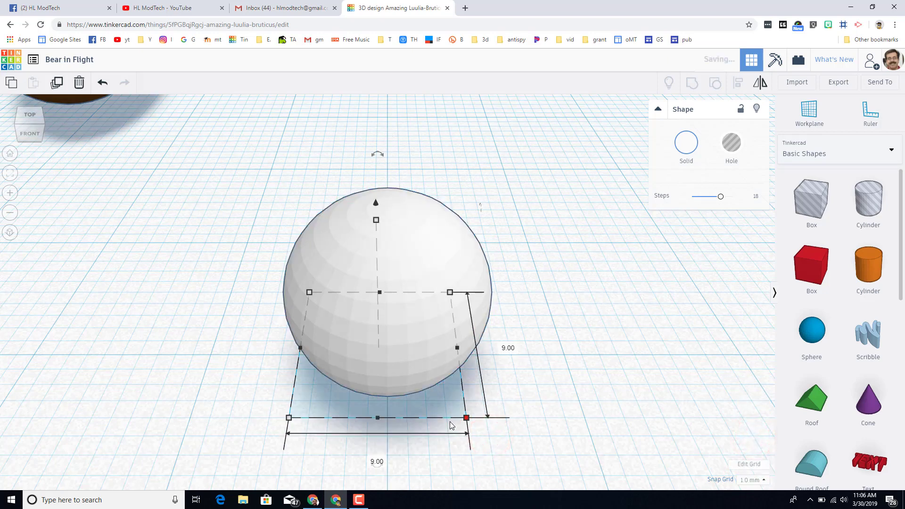
# Step: Colour the smaller sphere dark grey, move it forward and shrink it to an 8 mm pupil
pyautogui.click(687, 142)
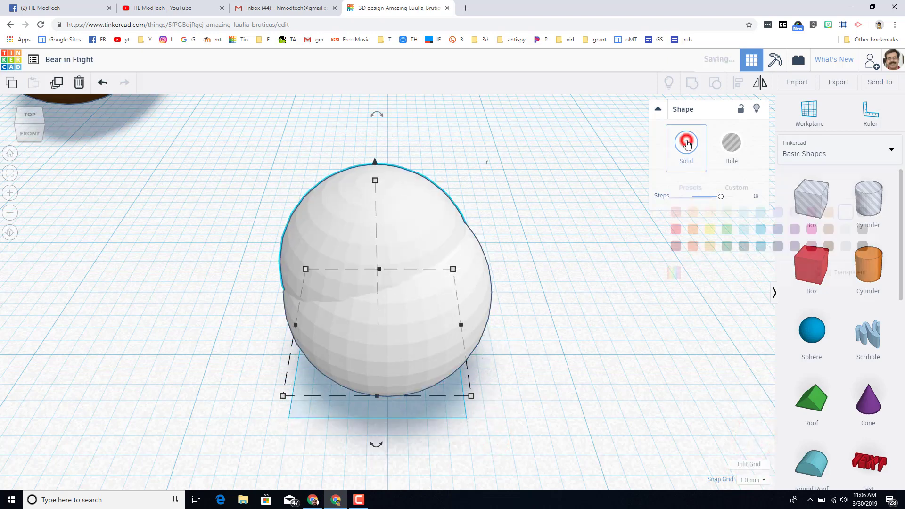
pyautogui.click(864, 244)
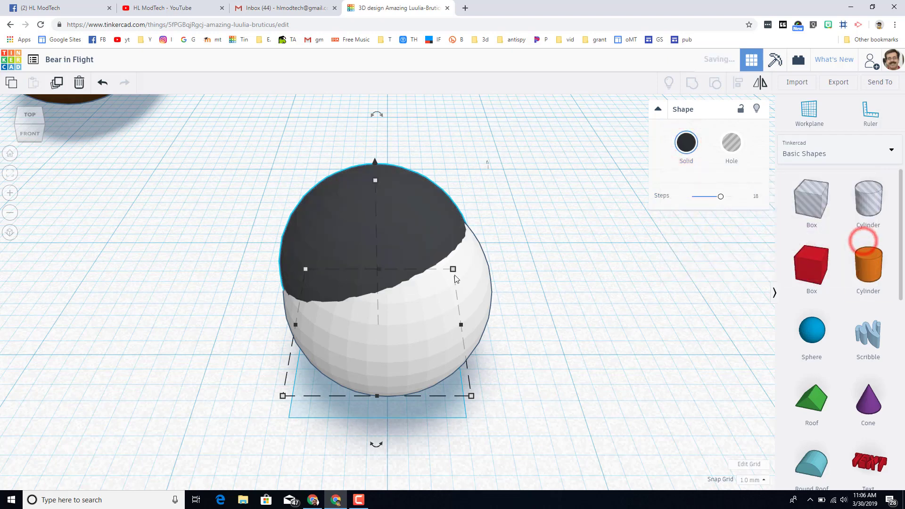
pyautogui.press('Down')
pyautogui.press('Down')
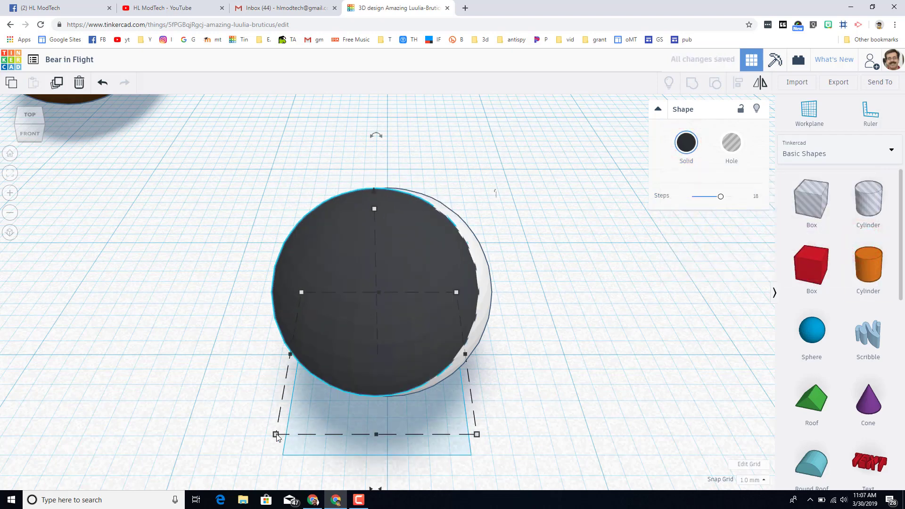
pyautogui.moveTo(277, 434); pyautogui.dragTo(301, 414)
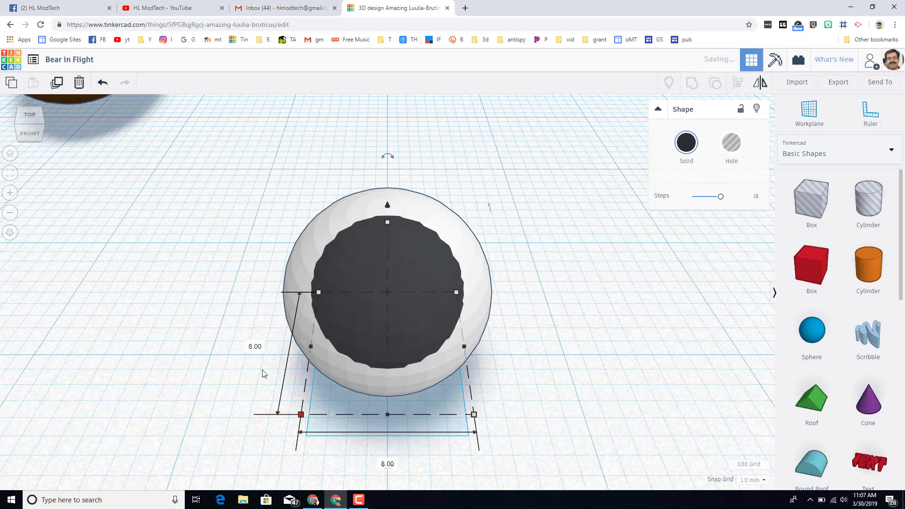
# Step: Group the pupil and white sphere into one eyeball with Multicolor kept on
pyautogui.click(261, 261)
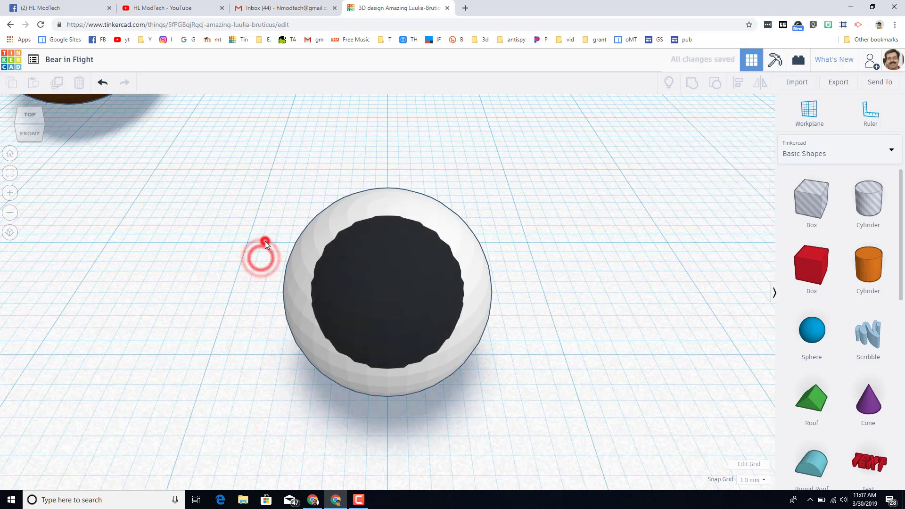
pyautogui.moveTo(263, 242); pyautogui.dragTo(511, 166)
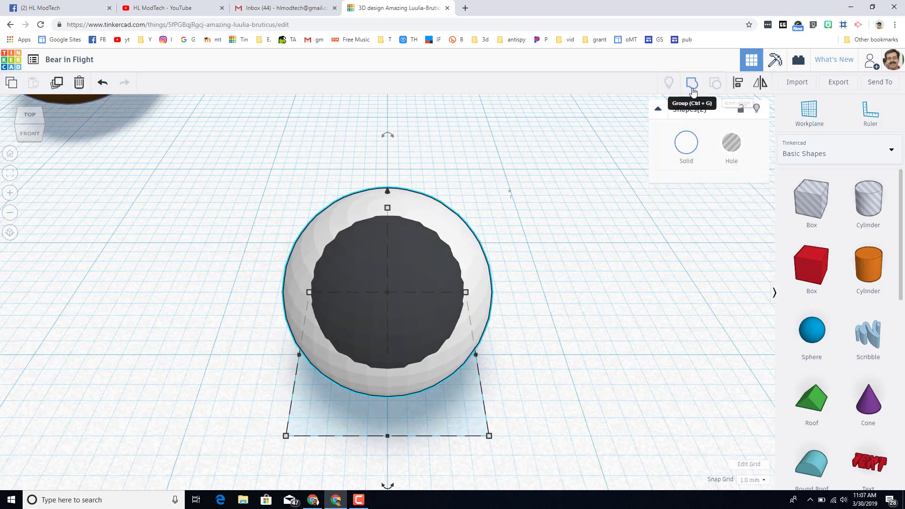
pyautogui.click(692, 91)
pyautogui.click(687, 142)
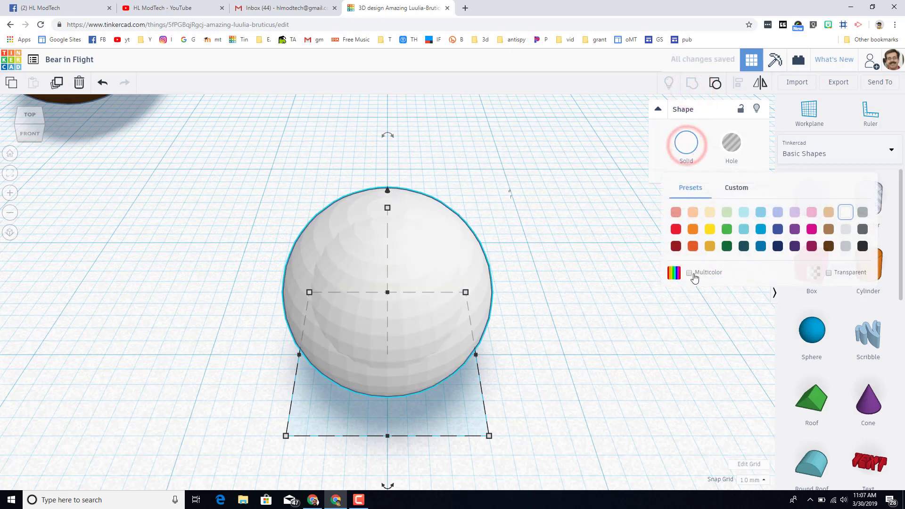
pyautogui.click(690, 273)
# Step: Duplicate the eyeball and move the copy to the left
pyautogui.click(556, 387)
pyautogui.click(469, 337)
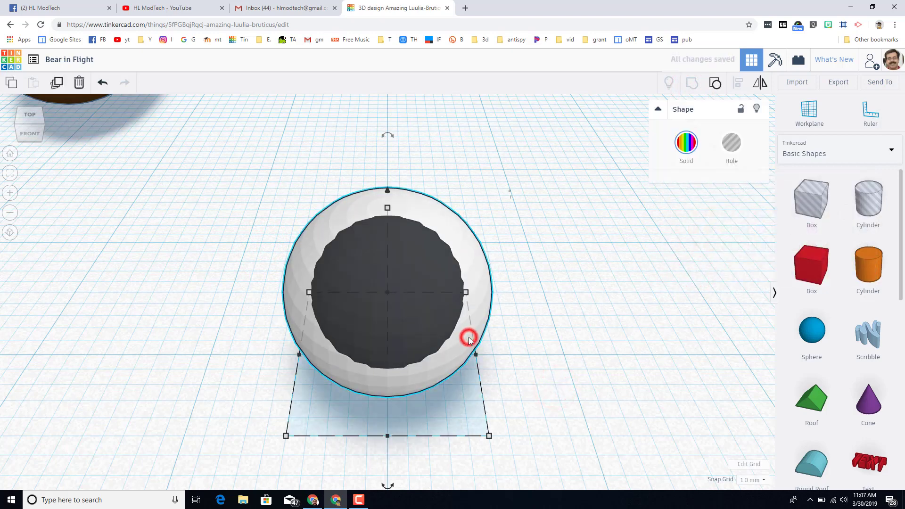
pyautogui.hotkey('ctrl', 'd')
pyautogui.press('Left')
pyautogui.press('Left')
pyautogui.press('Left')
# Step: Select both eyes and raise them onto the bear's head, resetting the snap grid to 5.0 mm
pyautogui.press('Left')
pyautogui.press('Left')
pyautogui.press('Left')
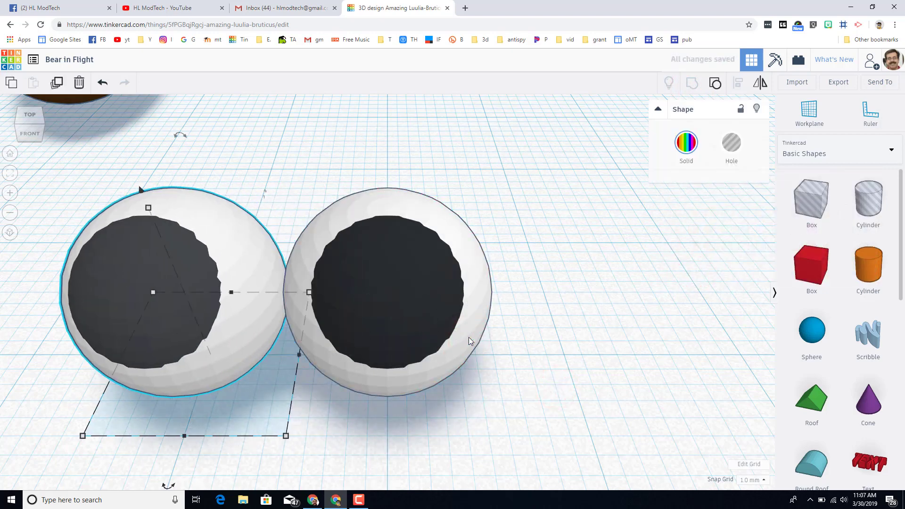
pyautogui.press('Left')
pyautogui.press('Left')
pyautogui.press('Left')
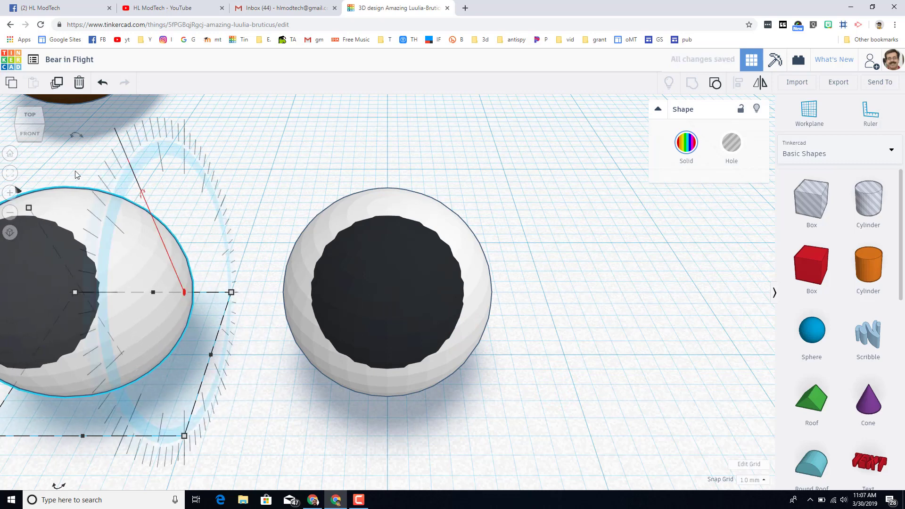
pyautogui.keyDown('shift'); pyautogui.click(404, 360); pyautogui.keyUp('shift')
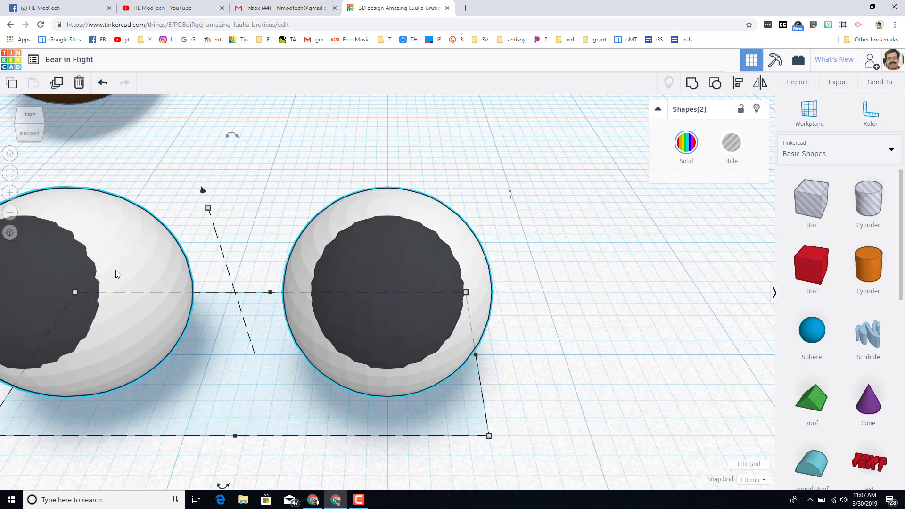
pyautogui.click(10, 154)
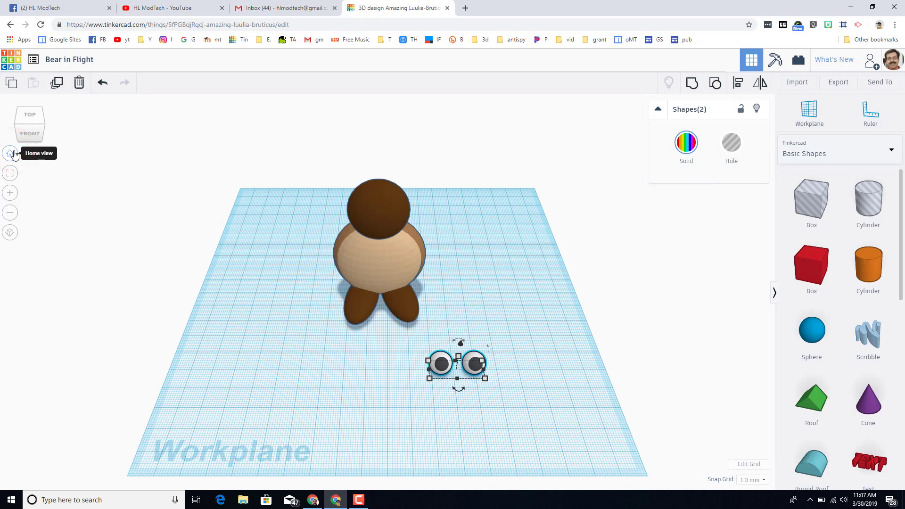
pyautogui.press('Left')
pyautogui.press('Left')
pyautogui.press('Left')
pyautogui.press('Left')
pyautogui.press('Left')
pyautogui.press('Left')
pyautogui.press('Left')
pyautogui.press('Left')
pyautogui.press('Left')
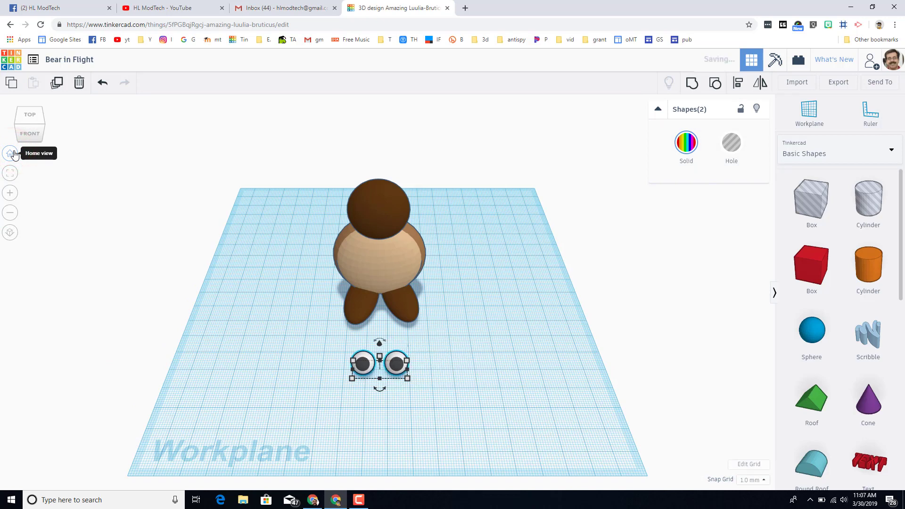
pyautogui.hotkey('ctrl', 'Up')
pyautogui.hotkey('ctrl', 'Up')
pyautogui.hotkey('ctrl', 'Up')
pyautogui.hotkey('ctrl', 'Up')
pyautogui.hotkey('ctrl', 'Up')
pyautogui.hotkey('ctrl', 'Up')
pyautogui.hotkey('ctrl', 'Up')
pyautogui.hotkey('ctrl', 'Up')
pyautogui.hotkey('ctrl', 'Up')
pyautogui.hotkey('ctrl', 'Up')
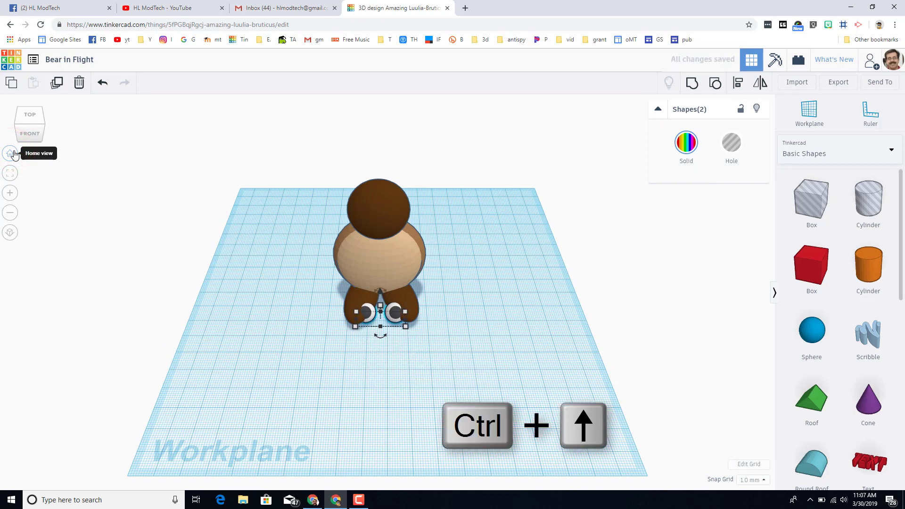
pyautogui.click(756, 480)
pyautogui.click(749, 463)
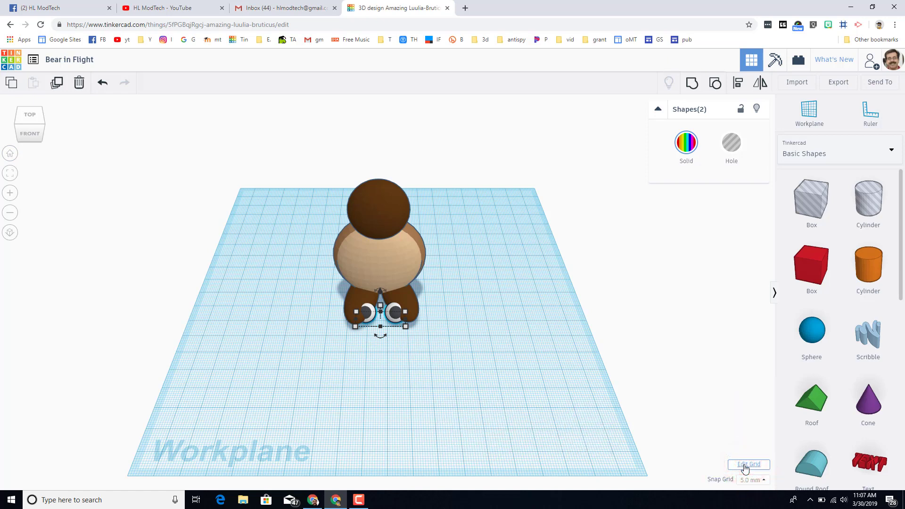
pyautogui.hotkey('ctrl', 'Up')
pyautogui.hotkey('ctrl', 'Up')
pyautogui.hotkey('ctrl', 'Up')
pyautogui.hotkey('ctrl', 'Up')
pyautogui.hotkey('ctrl', 'Up')
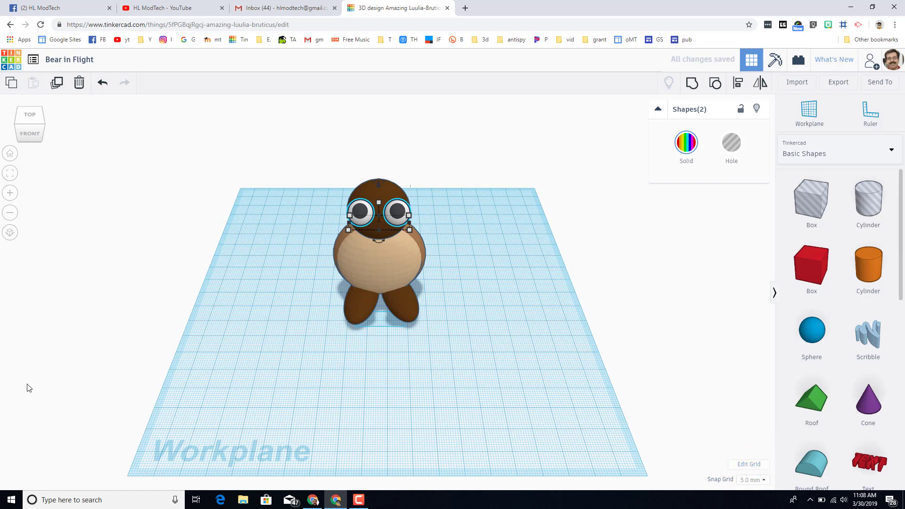
# Step: Zoom to the eyes, set the snap grid to 1.0 mm and shrink them to 4.40 mm
pyautogui.click(10, 173)
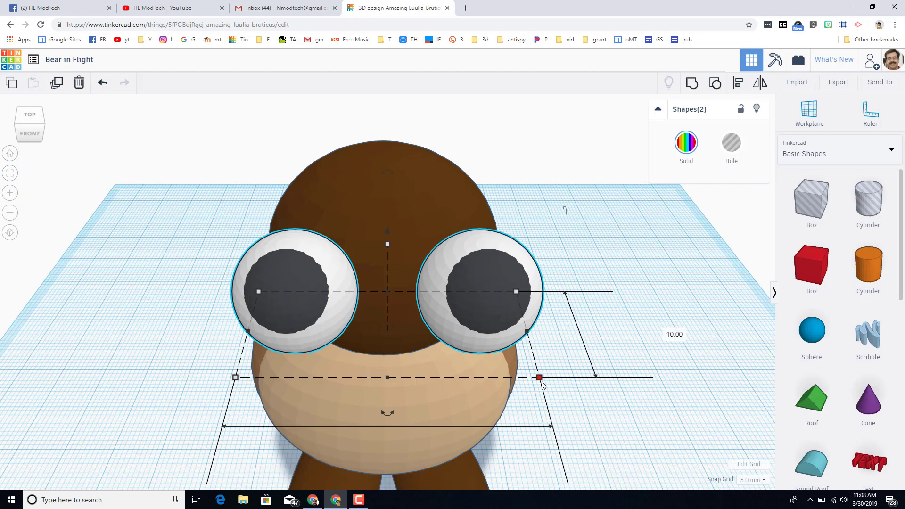
pyautogui.moveTo(541, 382); pyautogui.dragTo(554, 395)
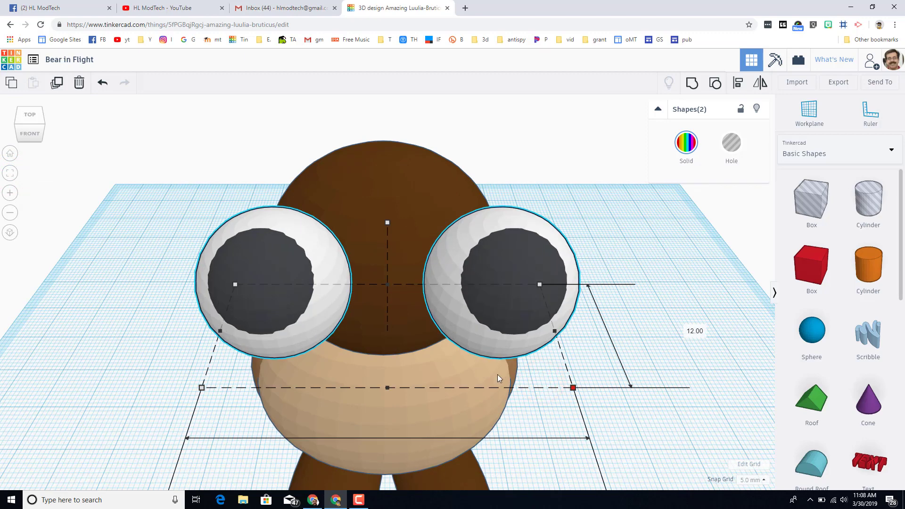
pyautogui.hotkey('ctrl', 'z')
pyautogui.hotkey('ctrl', 'z')
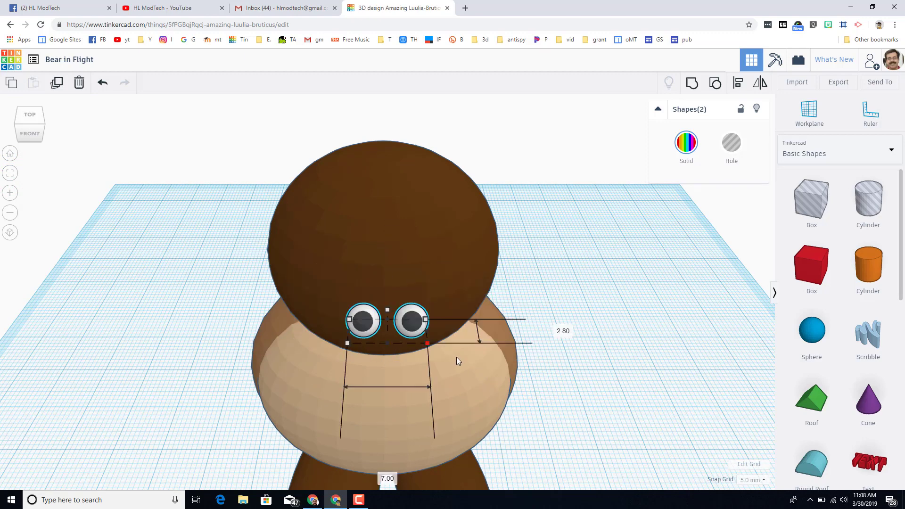
pyautogui.hotkey('ctrl', 'y')
pyautogui.click(742, 480)
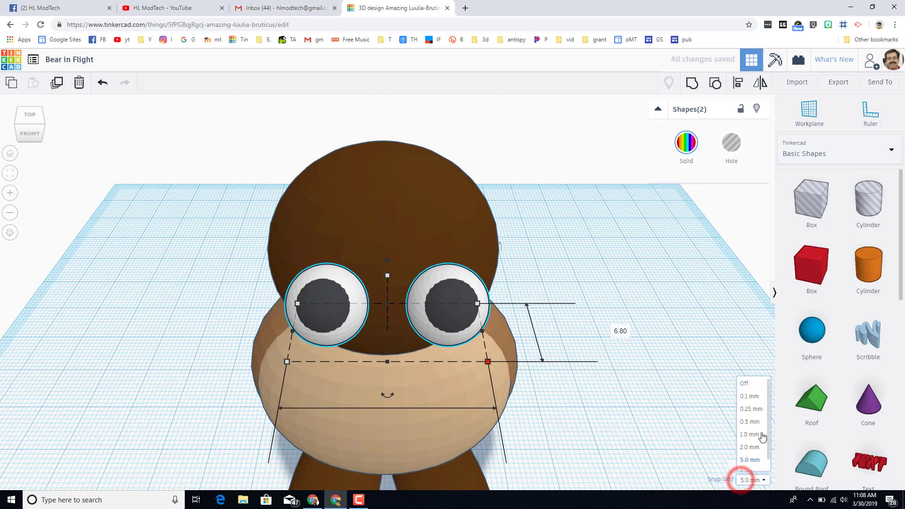
pyautogui.click(749, 427)
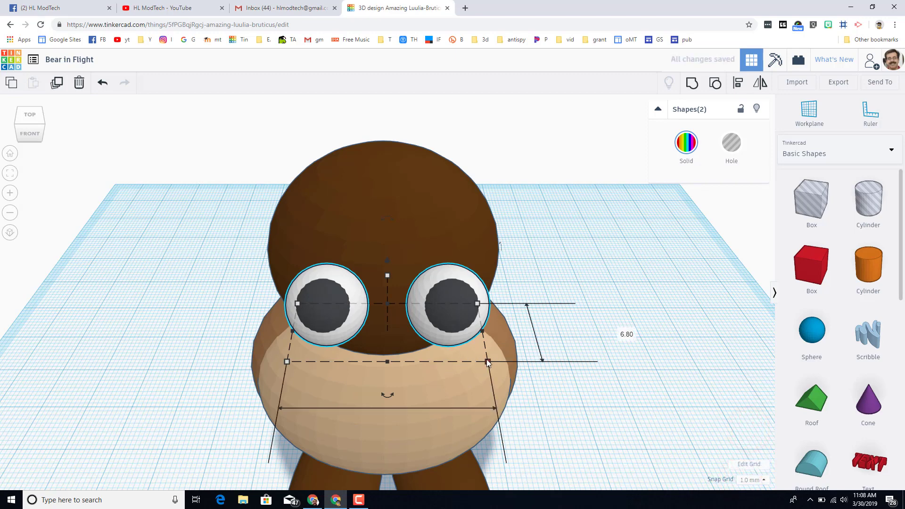
pyautogui.keyDown('shift'); pyautogui.moveTo(488, 362); pyautogui.dragTo(451, 350); pyautogui.keyUp('shift')
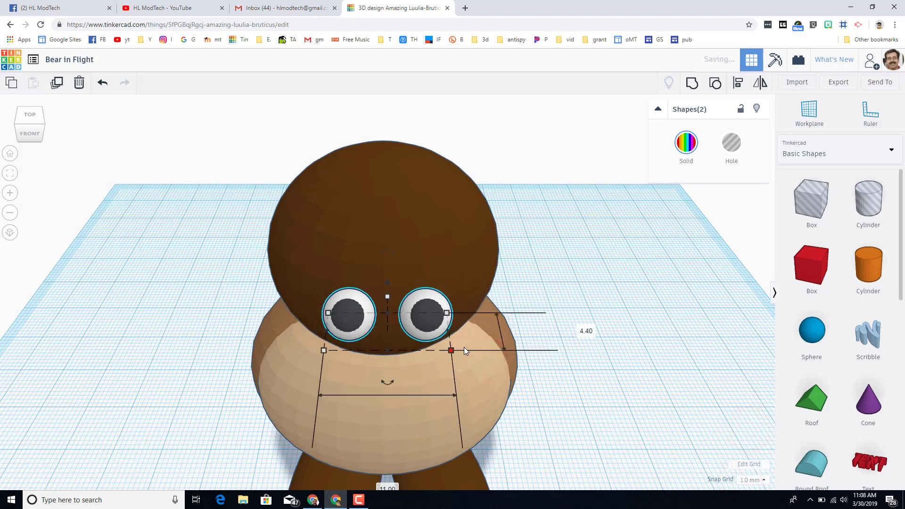
# Step: Move the eyes up and seat them partly into the front of the head in an angled view
pyautogui.keyDown('shift'); pyautogui.moveTo(465, 351); pyautogui.dragTo(464, 352); pyautogui.keyUp('shift')
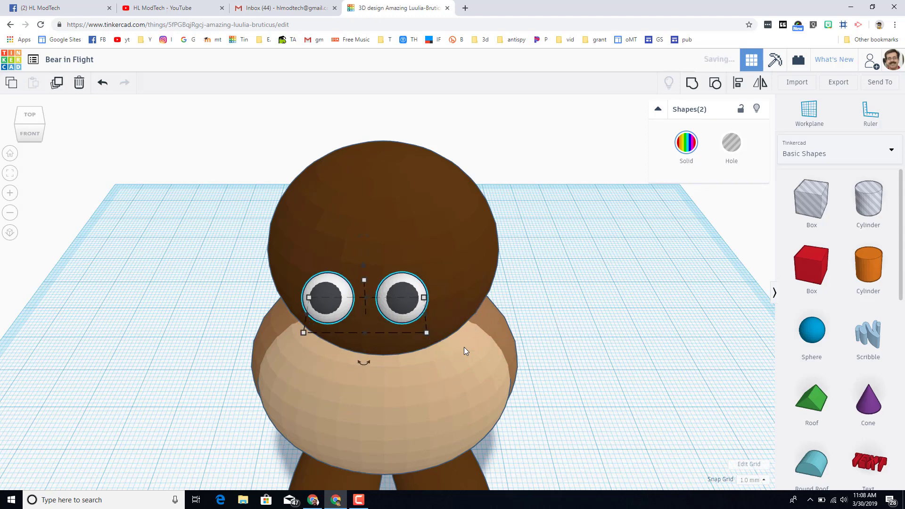
pyautogui.click(45, 121)
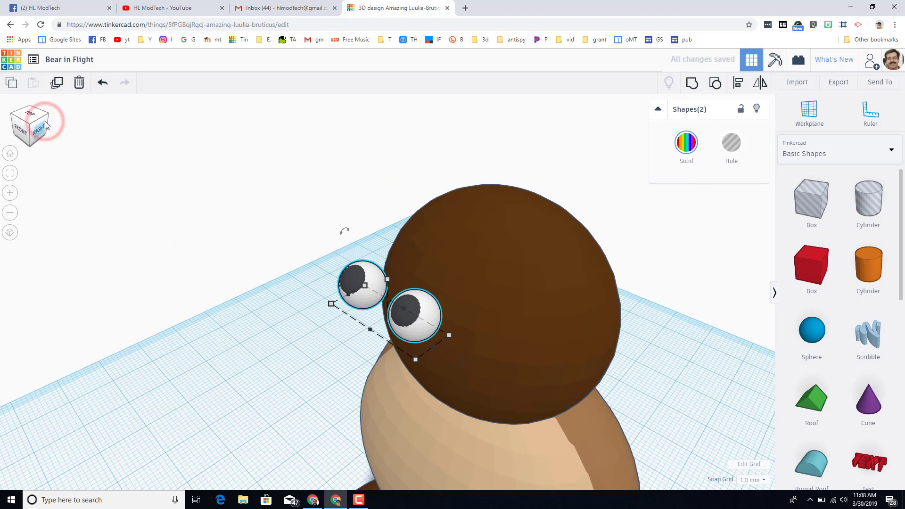
pyautogui.press('Up')
pyautogui.press('Up')
pyautogui.press('Up')
pyautogui.press('Up')
pyautogui.press('Up')
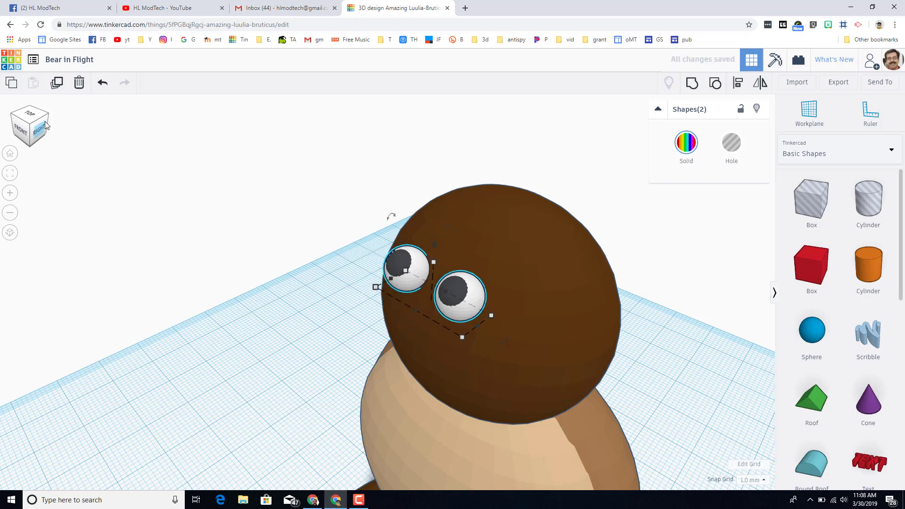
pyautogui.press('Up')
pyautogui.press('Up')
pyautogui.press('Up')
pyautogui.press('Up')
pyautogui.press('Down')
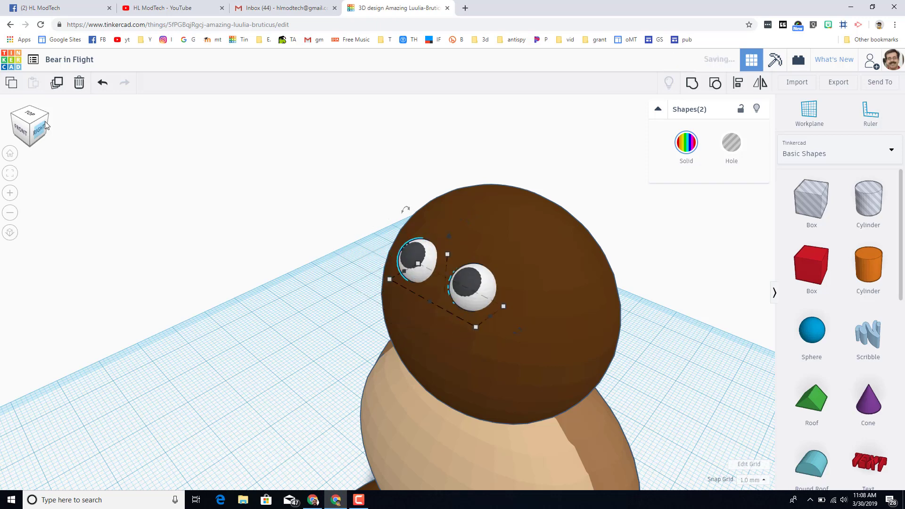
pyautogui.press('Down')
pyautogui.press('Down')
pyautogui.press('Down')
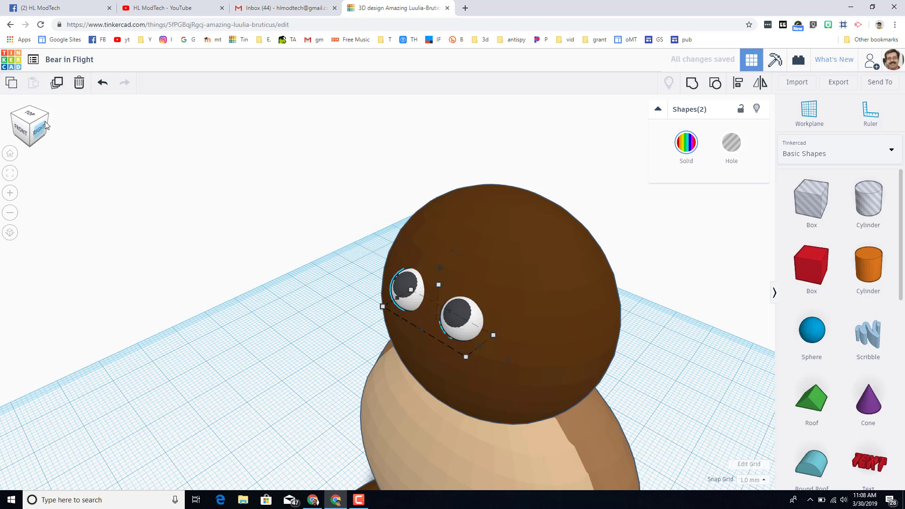
pyautogui.click(804, 325)
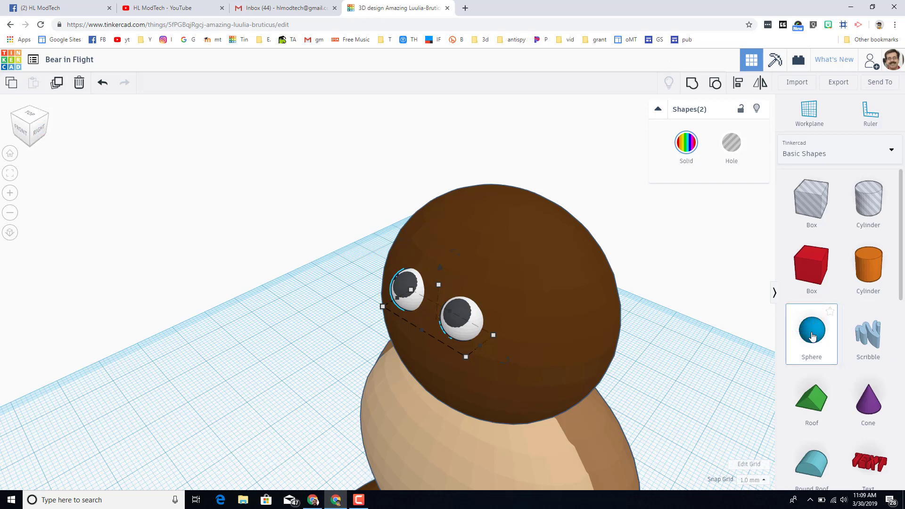
# Step: Place a new sphere, resize it to a 12 mm wide, 9 mm tall oval, and set snap grid to 5.0 mm
pyautogui.click(702, 397)
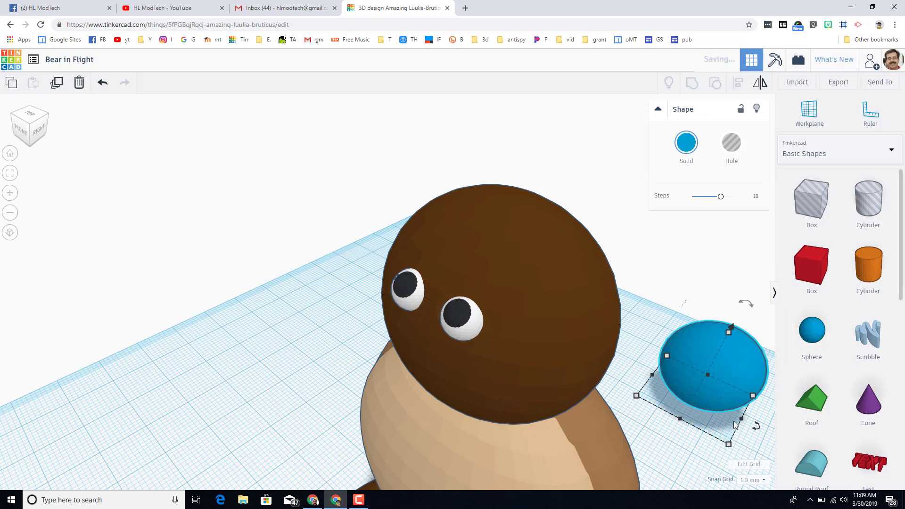
pyautogui.moveTo(741, 418); pyautogui.dragTo(708, 384)
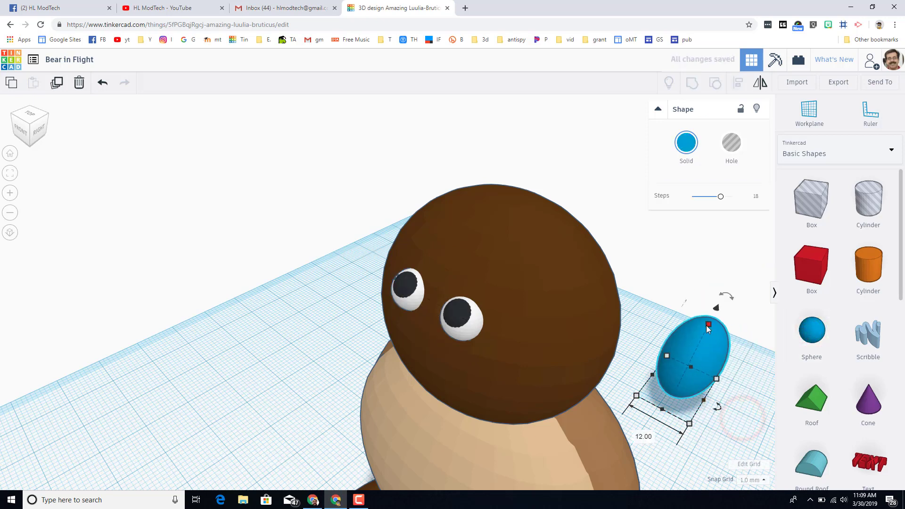
pyautogui.moveTo(708, 329); pyautogui.dragTo(693, 375)
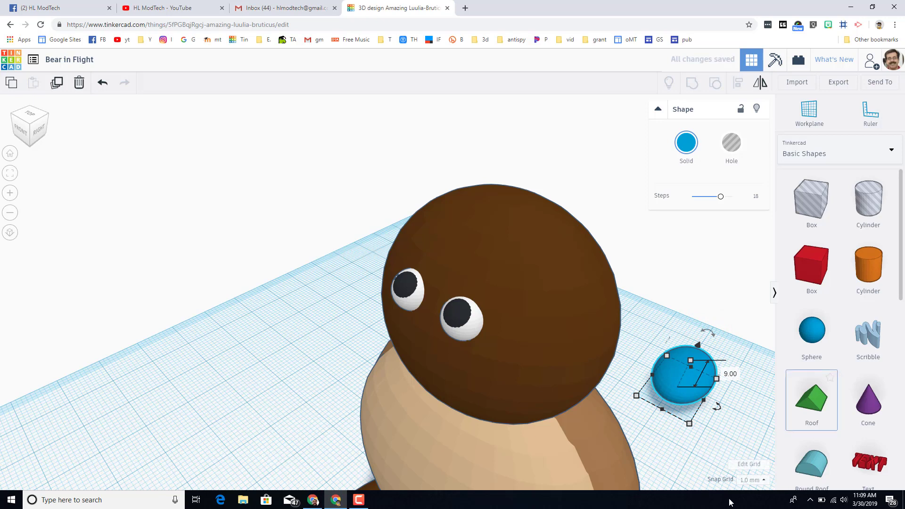
pyautogui.click(755, 481)
pyautogui.click(751, 461)
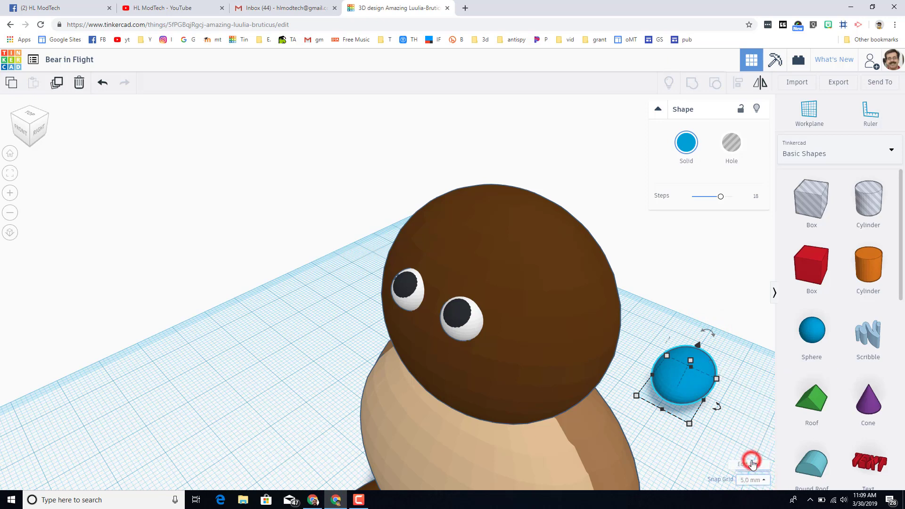
# Step: Move the oval onto the bear's face below the eyes as a snout
pyautogui.press('Right')
pyautogui.press('Right')
pyautogui.press('Right')
pyautogui.press('Down')
pyautogui.press('Down')
pyautogui.press('Down')
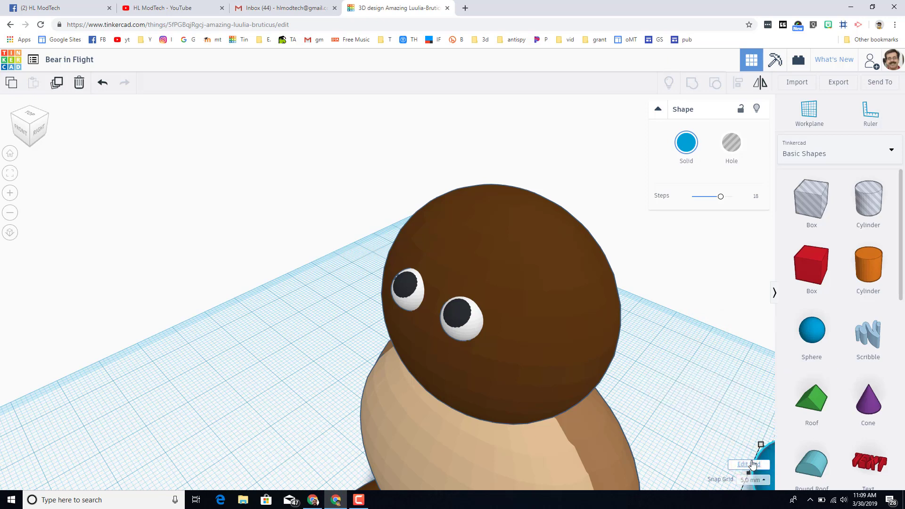
pyautogui.click(23, 135)
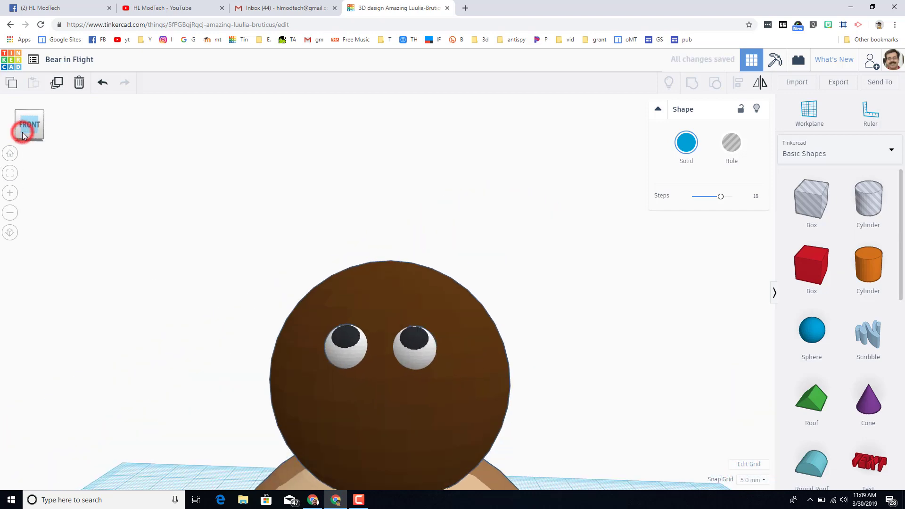
pyautogui.click(28, 116)
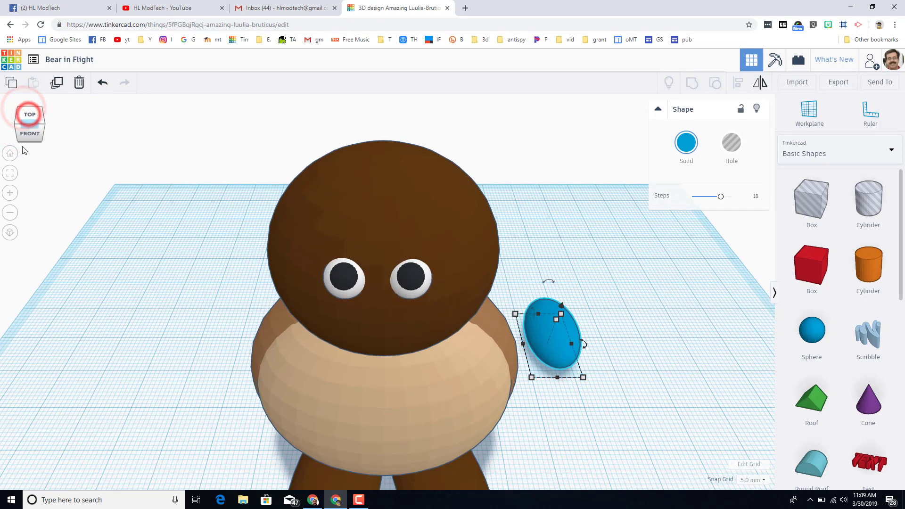
pyautogui.press('Down')
pyautogui.press('Down')
pyautogui.press('Down')
pyautogui.press('Down')
pyautogui.press('Down')
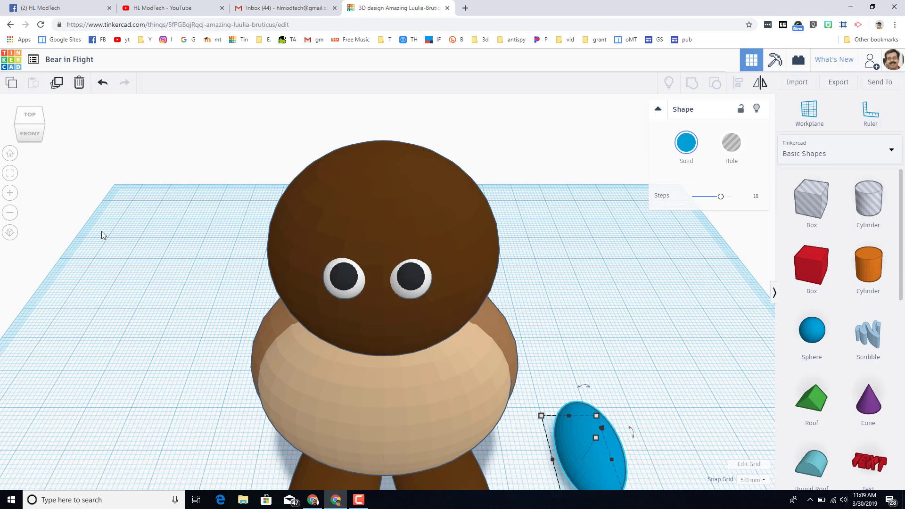
pyautogui.press('Left')
pyautogui.press('Left')
pyautogui.press('Left')
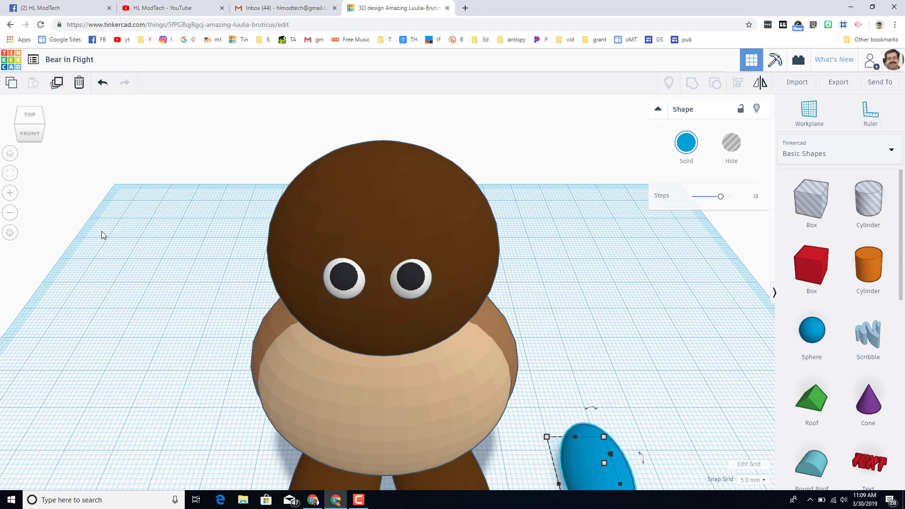
pyautogui.press('Left')
pyautogui.press('Left')
pyautogui.press('Left')
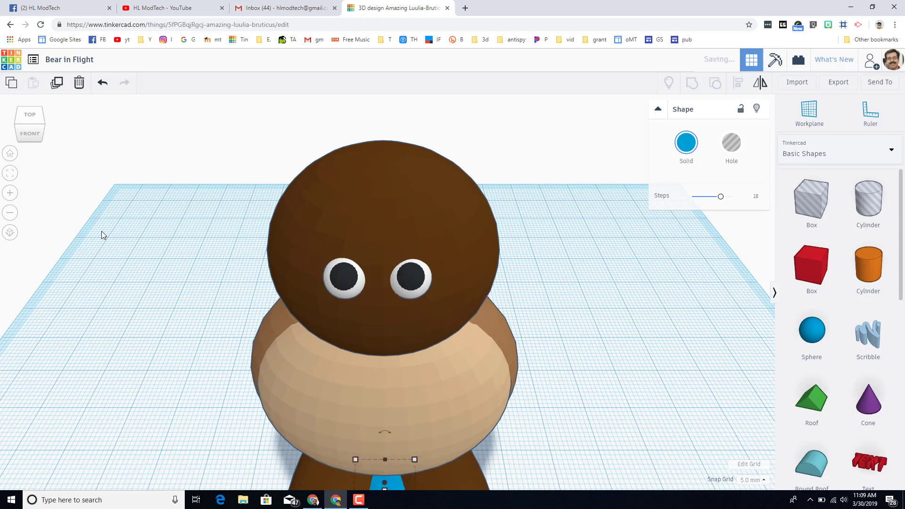
pyautogui.hotkey('ctrl', 'Up')
pyautogui.hotkey('ctrl', 'Up')
pyautogui.hotkey('ctrl', 'Up')
pyautogui.hotkey('ctrl', 'Up')
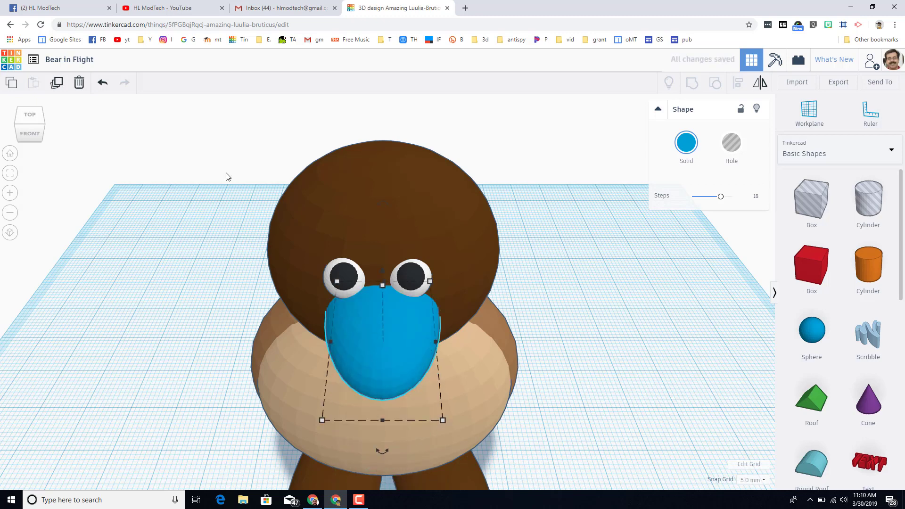
# Step: Colour the snout tan and paste a copy above the head
pyautogui.click(682, 150)
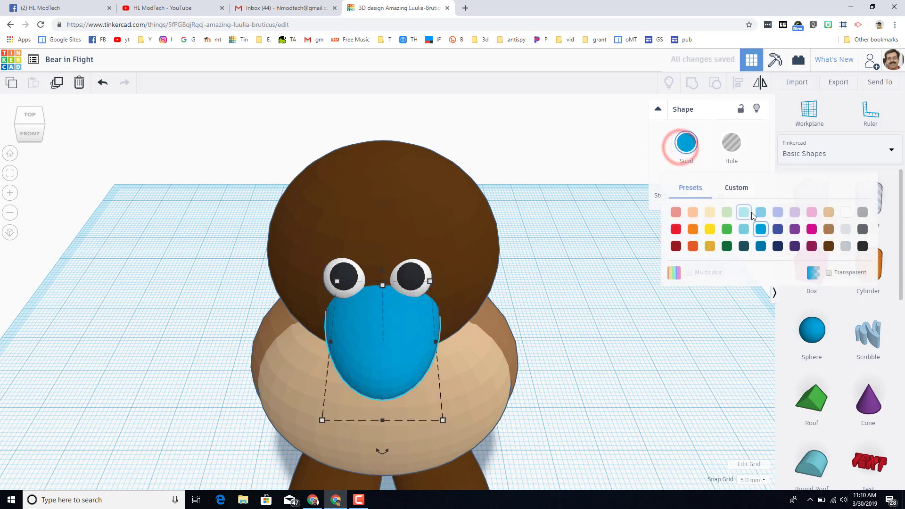
pyautogui.click(825, 214)
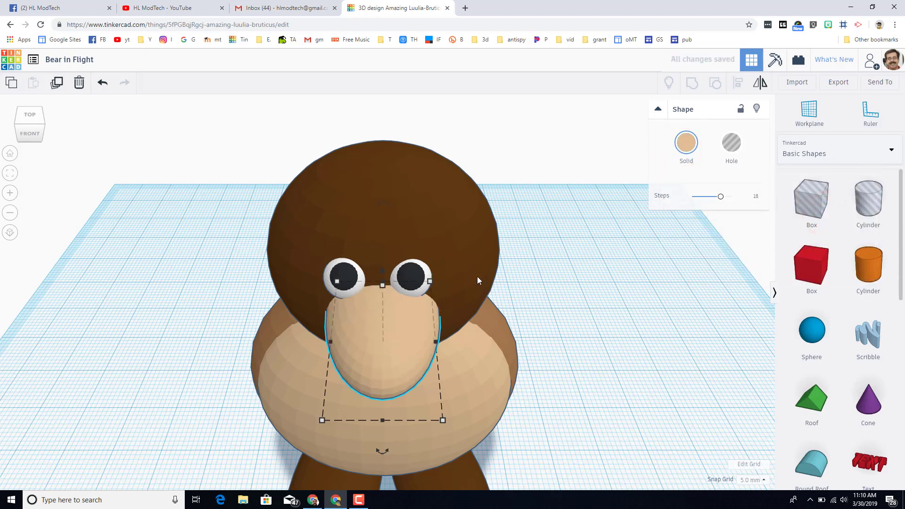
pyautogui.hotkey('ctrl', 'v')
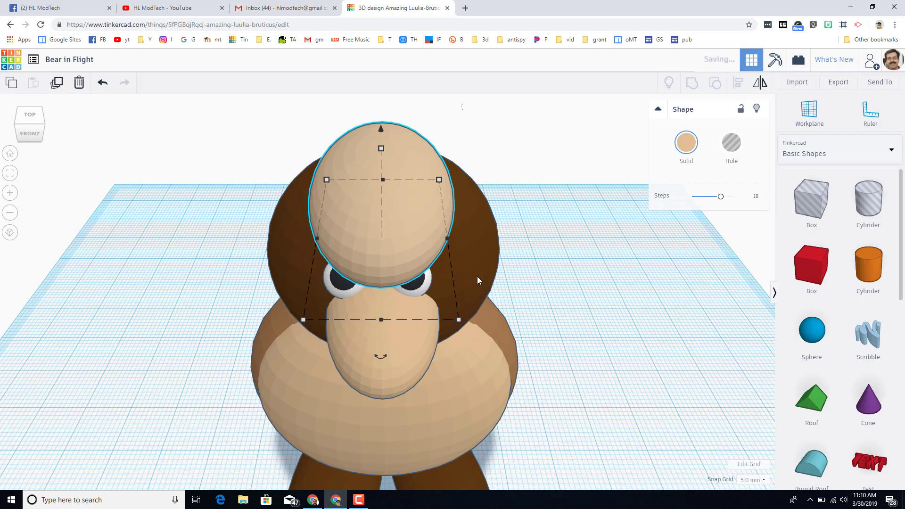
# Step: Reshape the copied oval into an ear 3 mm deep and 7 mm wide
pyautogui.click(15, 121)
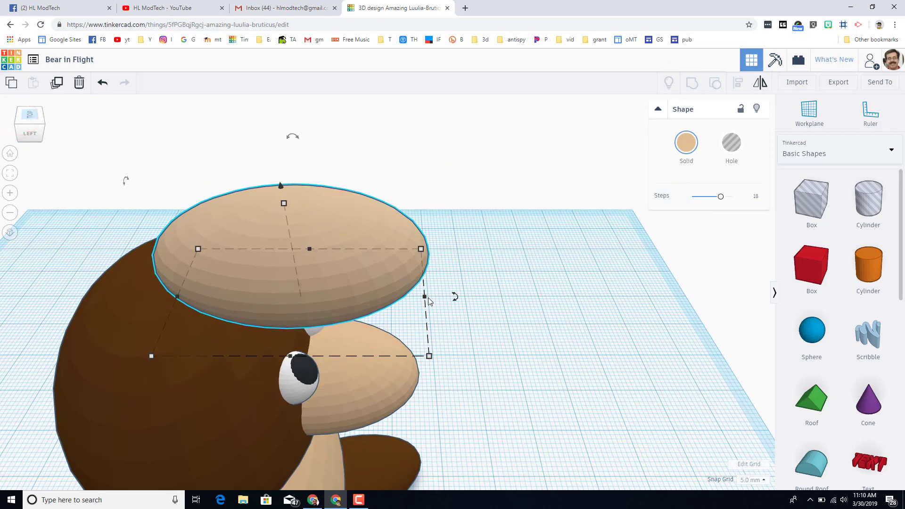
pyautogui.moveTo(428, 298); pyautogui.dragTo(233, 327)
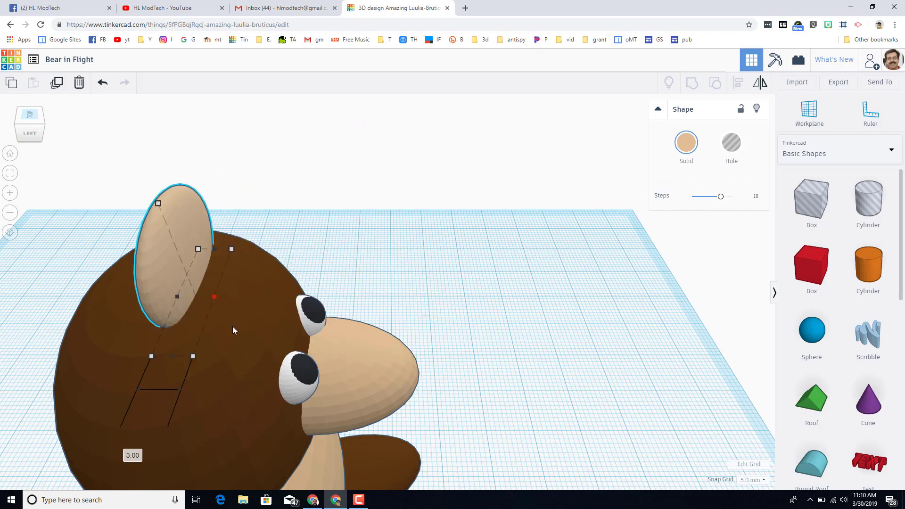
pyautogui.click(41, 121)
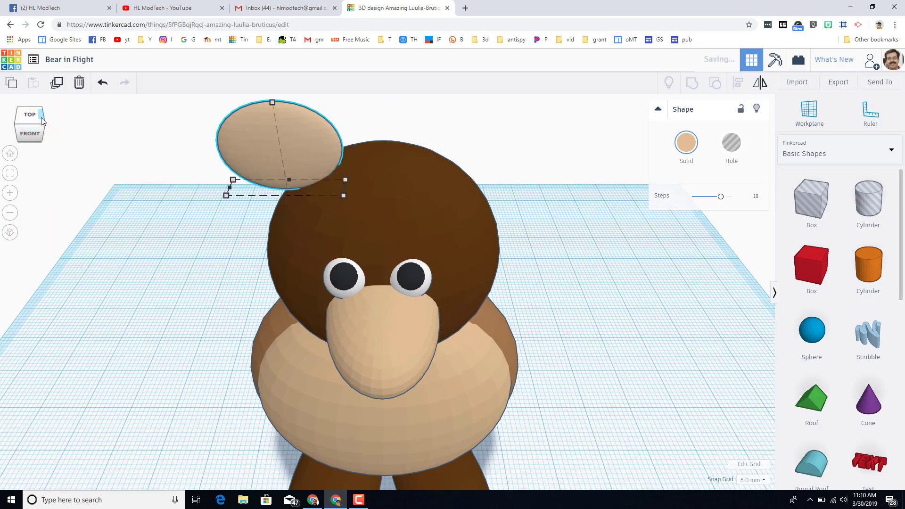
pyautogui.scroll(-3, 172, 178)
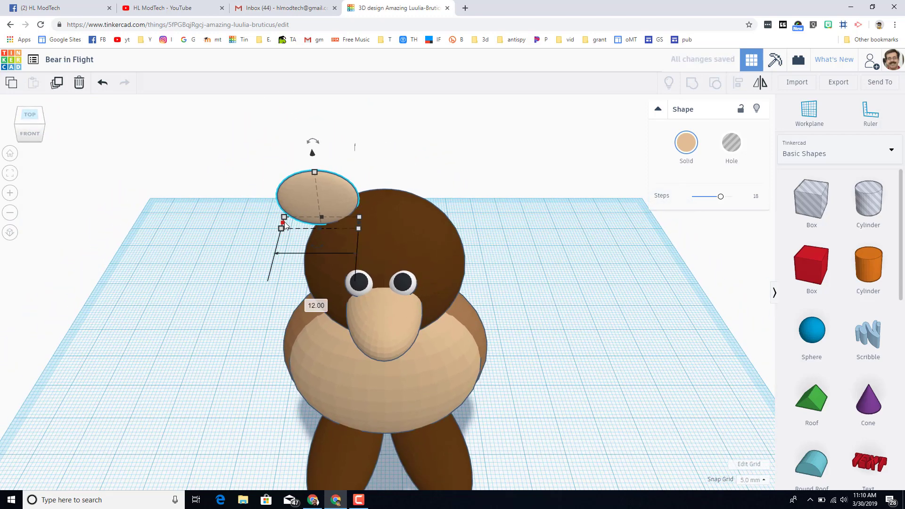
pyautogui.moveTo(283, 222); pyautogui.dragTo(360, 226)
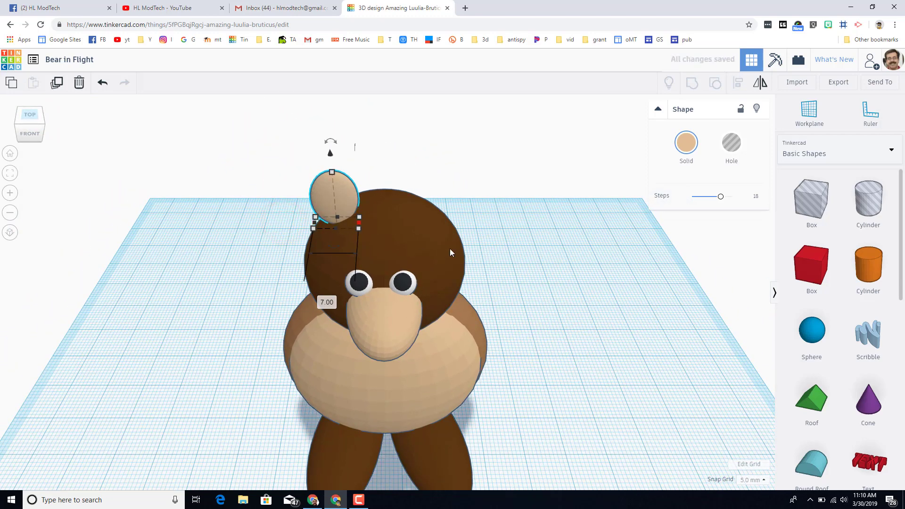
# Step: With a 1.0 mm snap grid, widen the ear to 10 mm and duplicate it to the head's right side
pyautogui.click(740, 481)
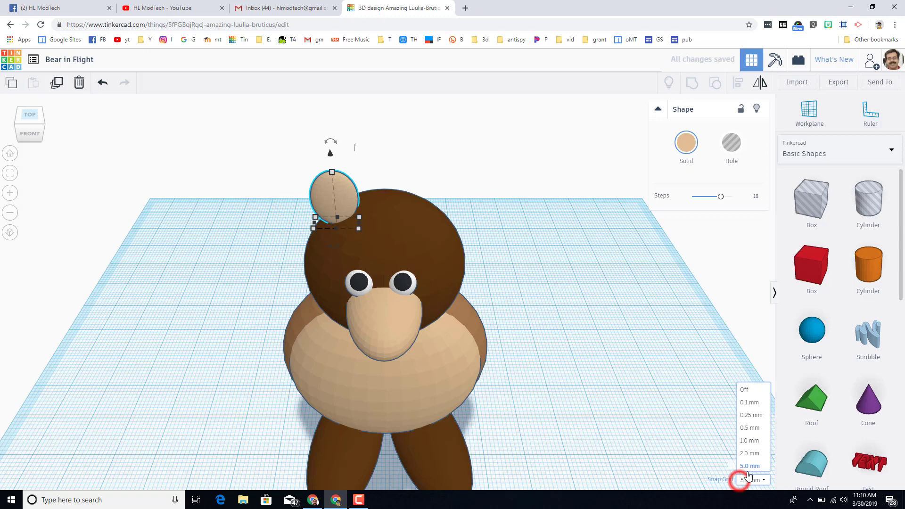
pyautogui.click(736, 436)
pyautogui.click(753, 480)
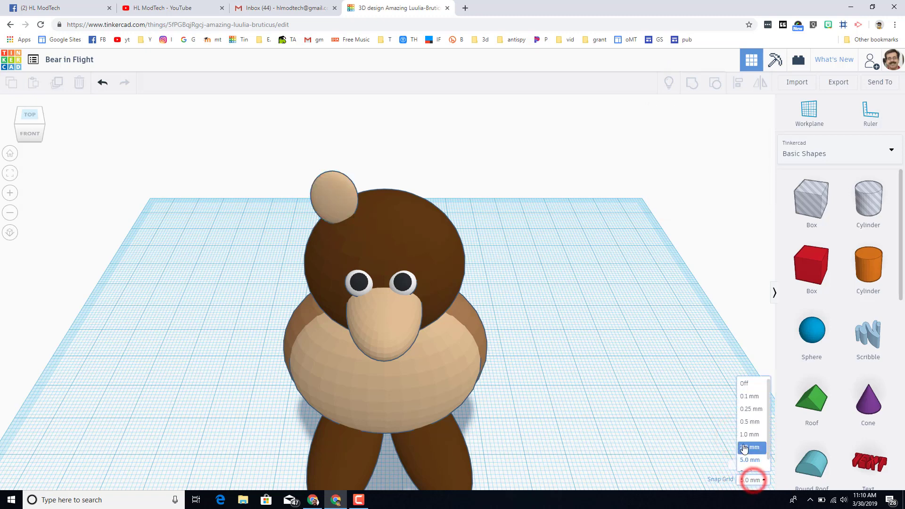
pyautogui.click(763, 431)
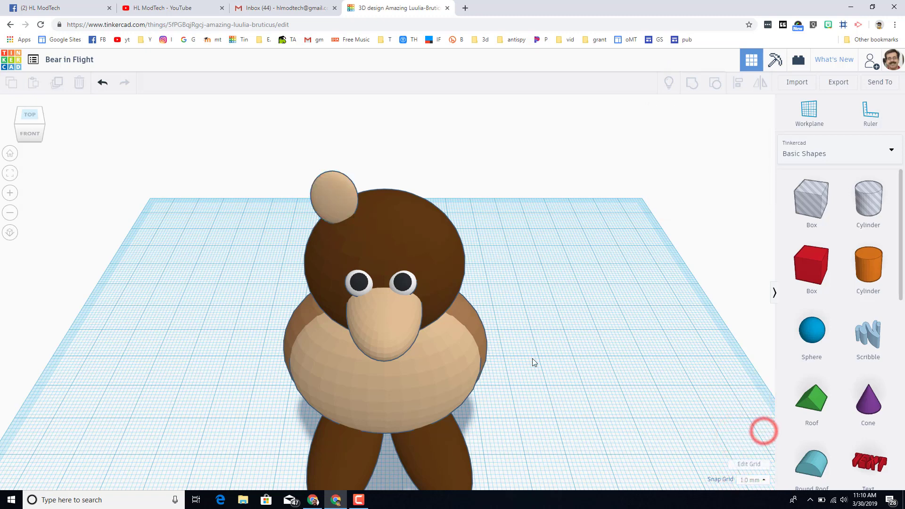
pyautogui.click(350, 214)
pyautogui.moveTo(359, 222)
pyautogui.moveTo(359, 225); pyautogui.dragTo(376, 225)
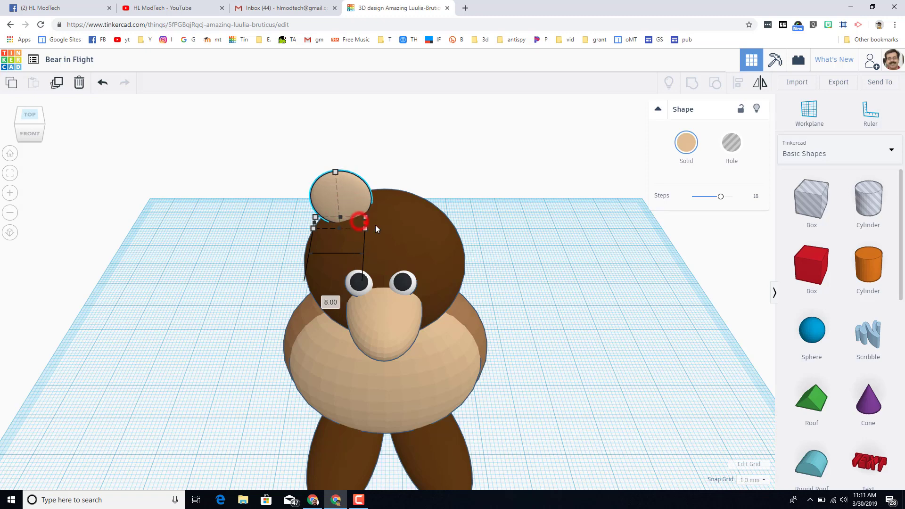
pyautogui.hotkey('ctrl', 'd')
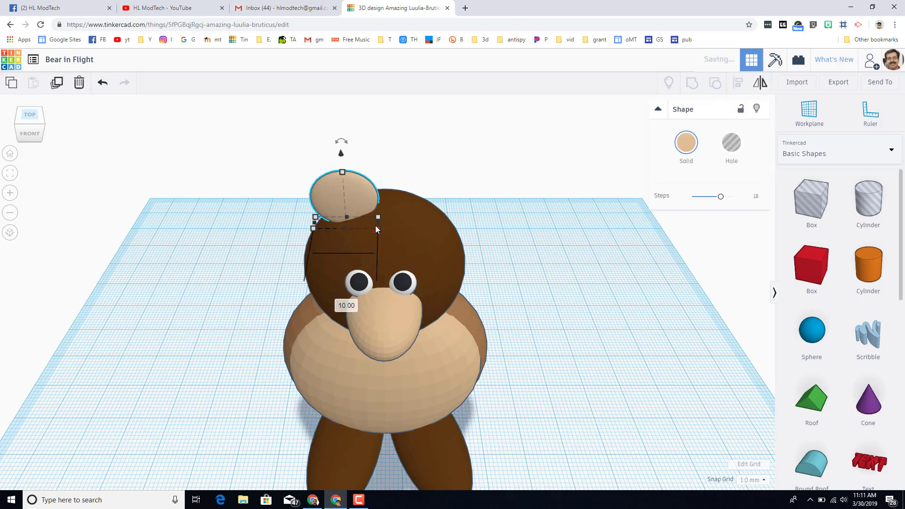
pyautogui.press('Right')
pyautogui.press('Right')
pyautogui.press('Right')
pyautogui.press('Right')
pyautogui.press('Right')
pyautogui.press('Right')
pyautogui.press('Right')
pyautogui.press('Right')
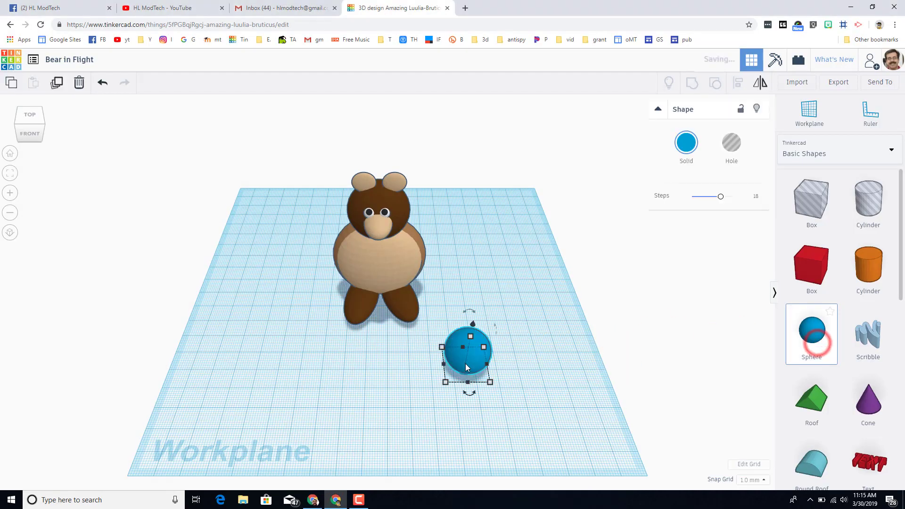
# Step: Shrink the new sphere into a brown oval arm tilted up in a raised pose
pyautogui.moveTo(490, 382)
pyautogui.mouseDown()
pyautogui.moveTo(467, 356)
pyautogui.moveTo(495, 364)
pyautogui.moveTo(441, 304)
pyautogui.mouseUp()
pyautogui.click(686, 142)
pyautogui.click(834, 230)
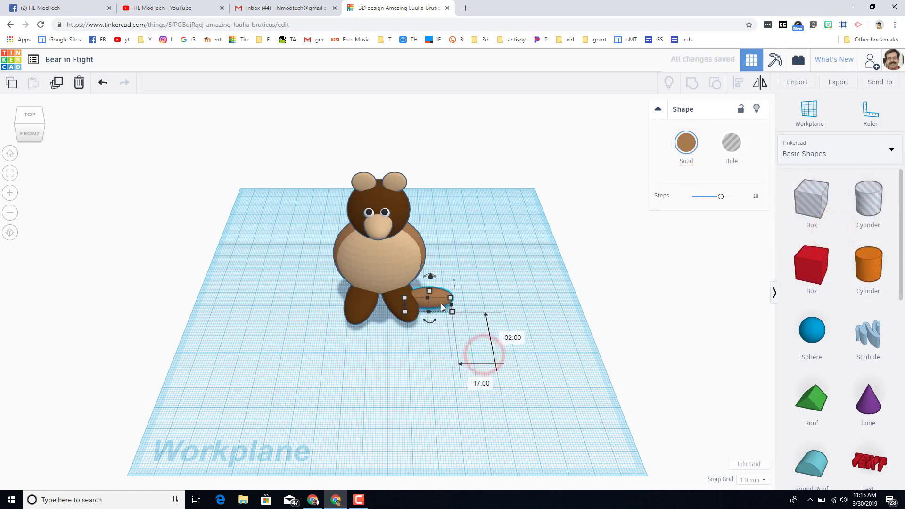
pyautogui.moveTo(460, 213); pyautogui.dragTo(368, 261)
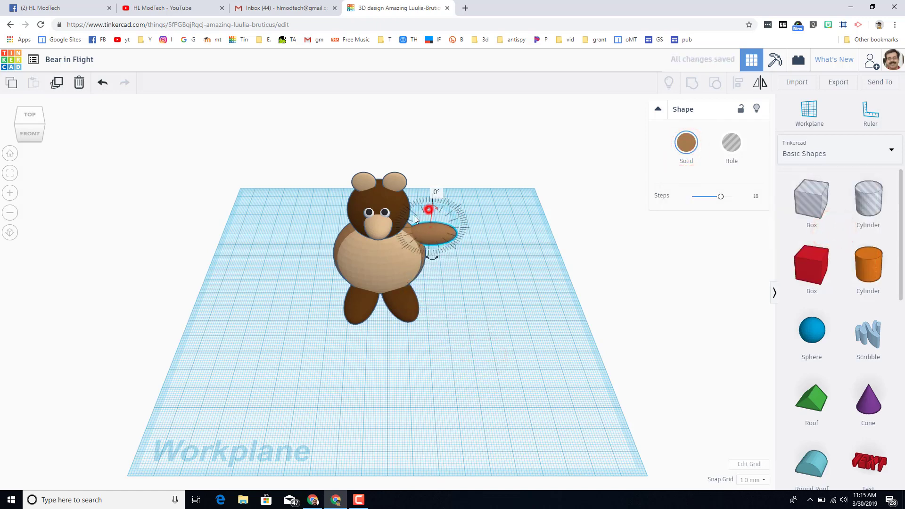
# Step: Duplicate the arm, mirror the copy onto the other side, and show the Characters shape library
pyautogui.hotkey('ctrl', 'd')
pyautogui.hotkey('shift', 'Left')
pyautogui.hotkey('shift', 'Left')
pyautogui.hotkey('shift', 'Left')
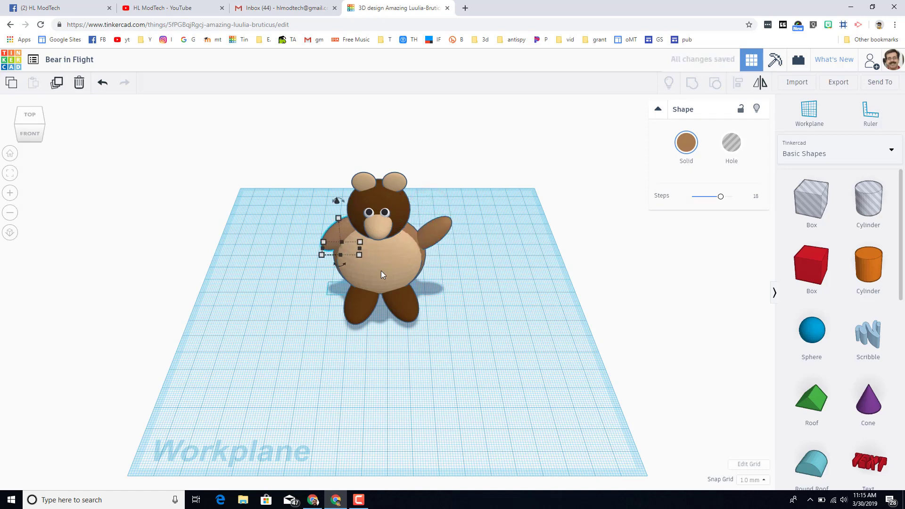
pyautogui.click(761, 85)
pyautogui.click(339, 268)
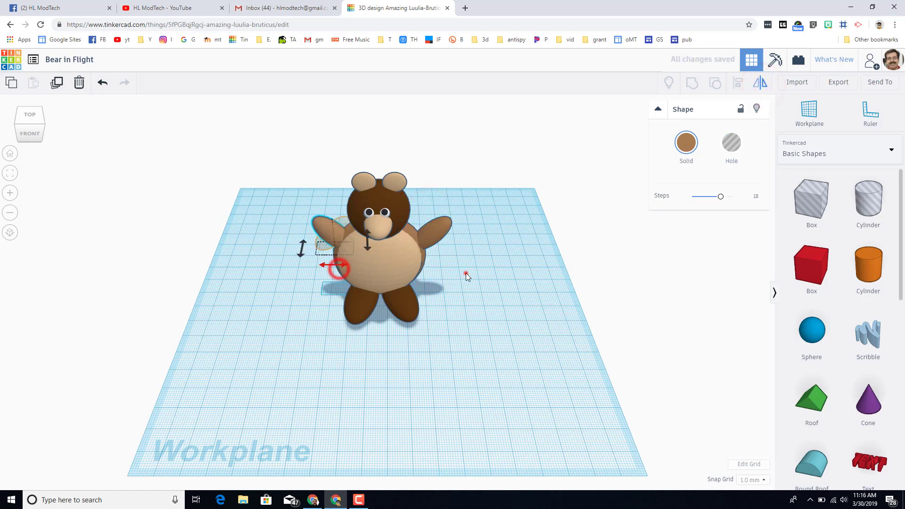
pyautogui.click(466, 273)
pyautogui.click(852, 148)
pyautogui.click(839, 215)
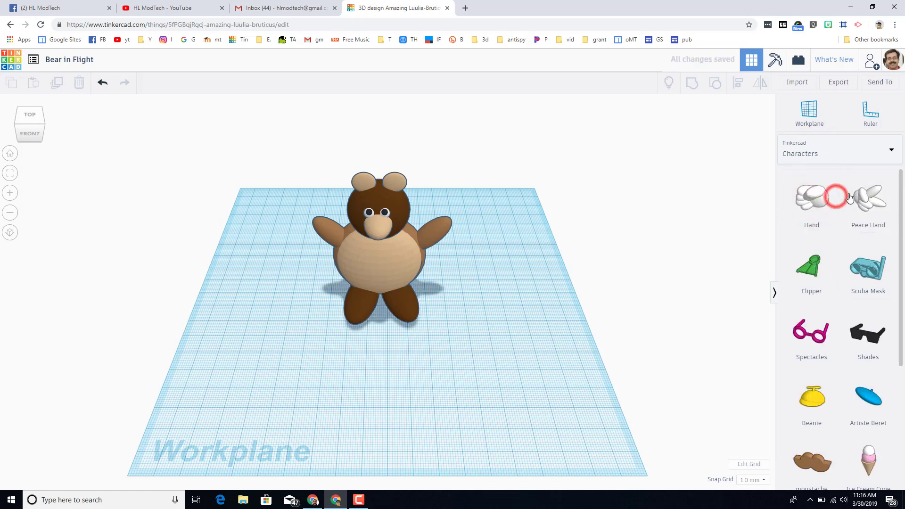
# Step: Add a Peace Hand and move it up against the bear's arm
pyautogui.moveTo(849, 197); pyautogui.dragTo(538, 208)
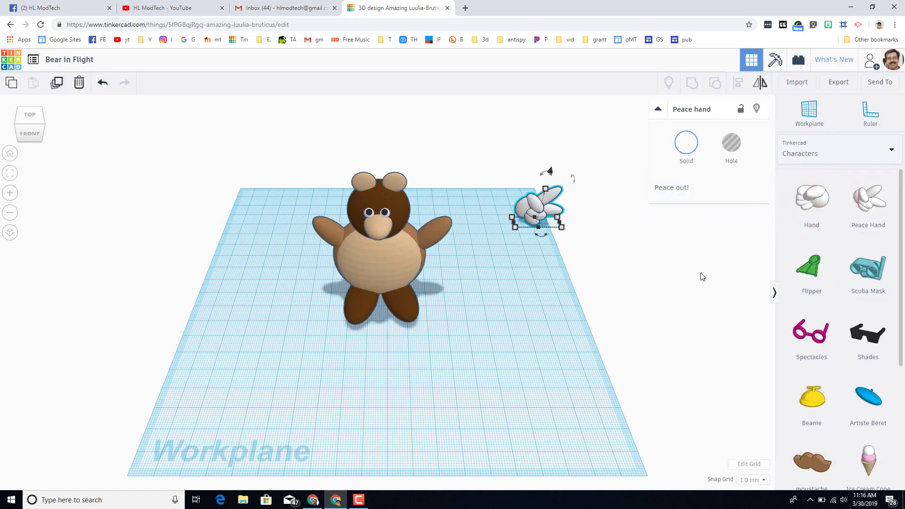
pyautogui.hotkey('shift', 'Left')
pyautogui.hotkey('shift', 'Left')
pyautogui.hotkey('shift', 'Left')
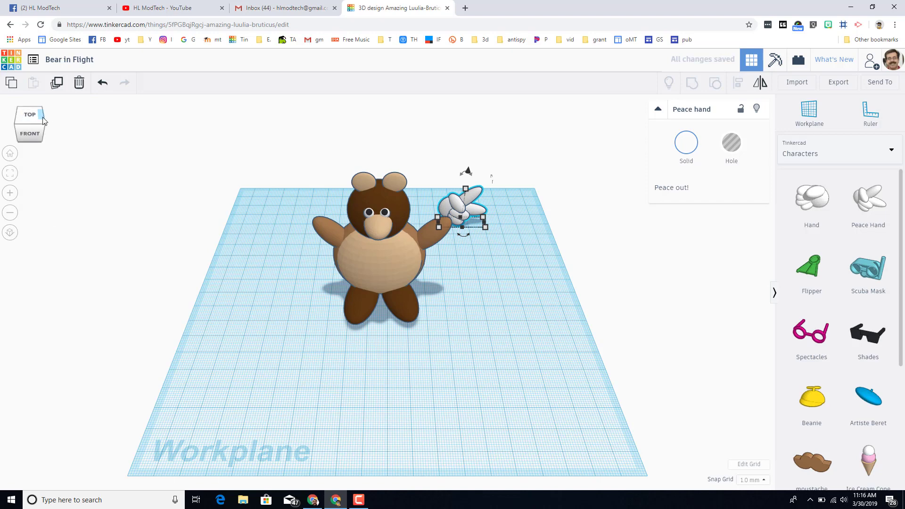
pyautogui.click(42, 121)
pyautogui.hotkey('shift', 'Left')
pyautogui.hotkey('shift', 'Left')
pyautogui.hotkey('shift', 'Left')
pyautogui.hotkey('shift', 'Left')
pyautogui.hotkey('shift', 'Left')
pyautogui.hotkey('shift', 'Left')
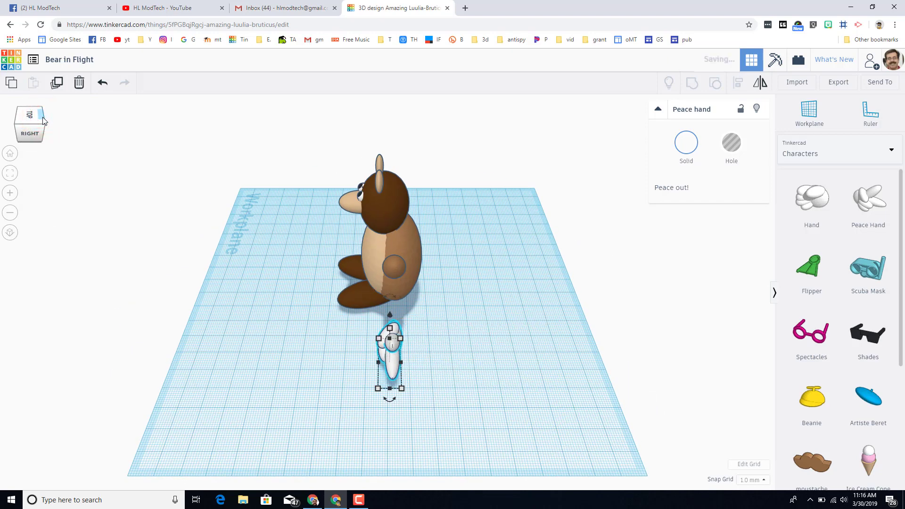
pyautogui.hotkey('shift', 'Up')
pyautogui.hotkey('shift', 'Up')
pyautogui.hotkey('shift', 'Up')
pyautogui.click(21, 118)
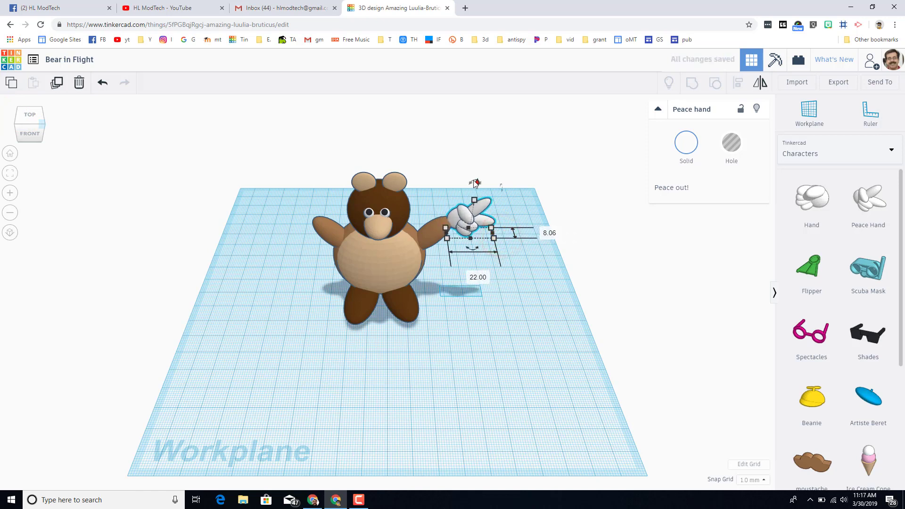
# Step: Tilt the peace hand 22.5°, make it peach, and raise an Ice Cream Cone beside the bear
pyautogui.moveTo(476, 171); pyautogui.dragTo(441, 198)
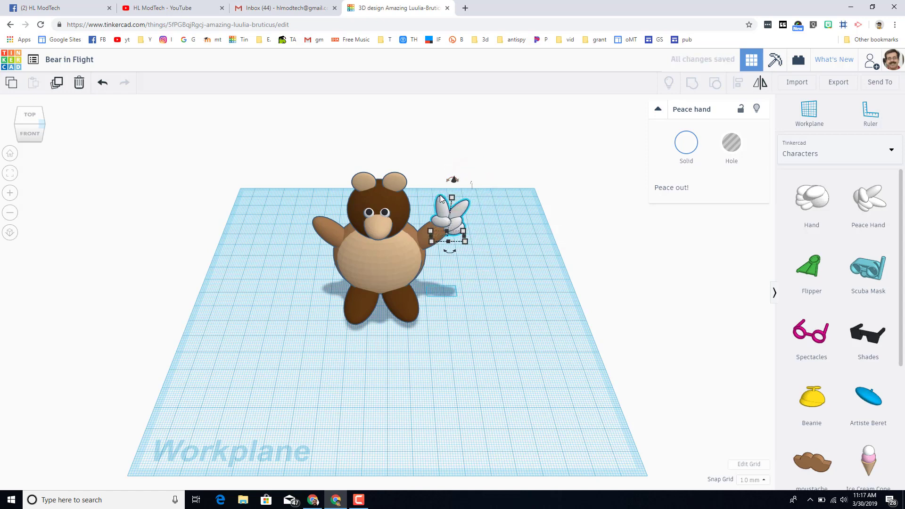
pyautogui.click(695, 152)
pyautogui.click(823, 211)
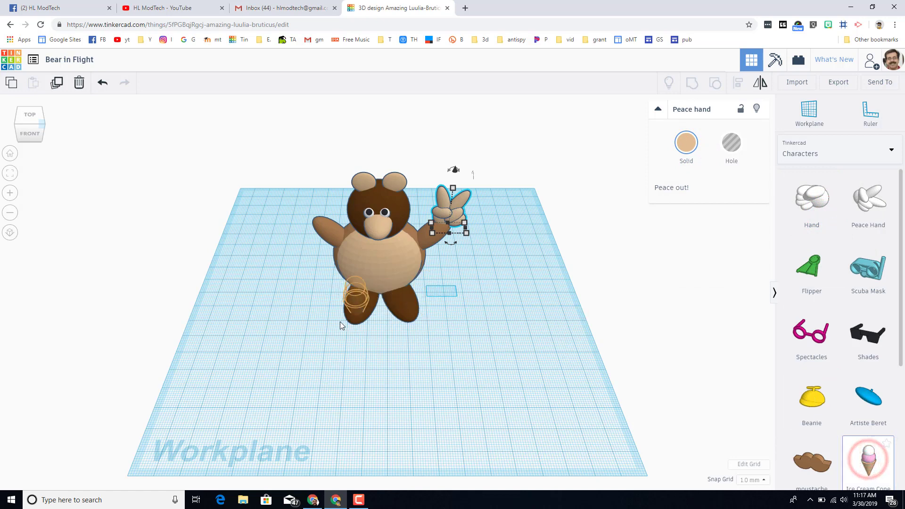
pyautogui.moveTo(870, 464); pyautogui.dragTo(324, 307)
pyautogui.press('Up')
pyautogui.press('Up')
pyautogui.press('Up')
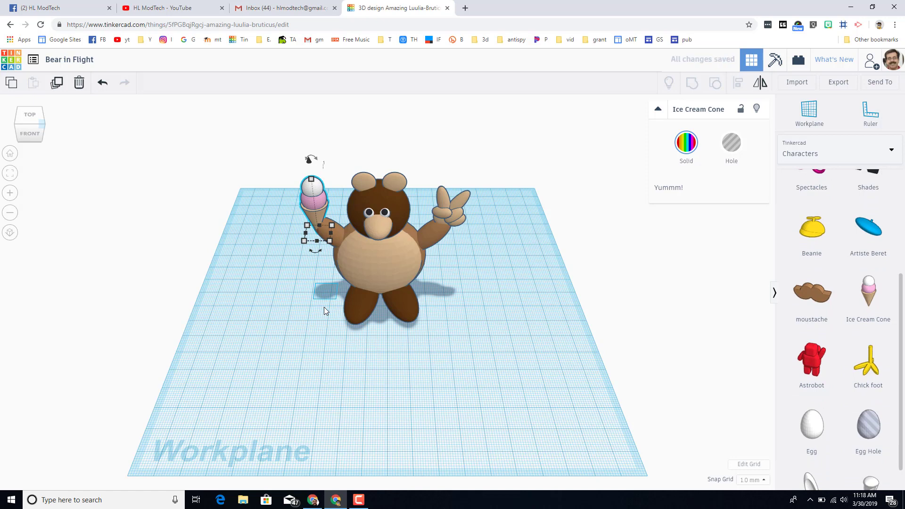
# Step: Lower the snout shape, colour it black, and shrink it so the tan snout shows
pyautogui.click(385, 227)
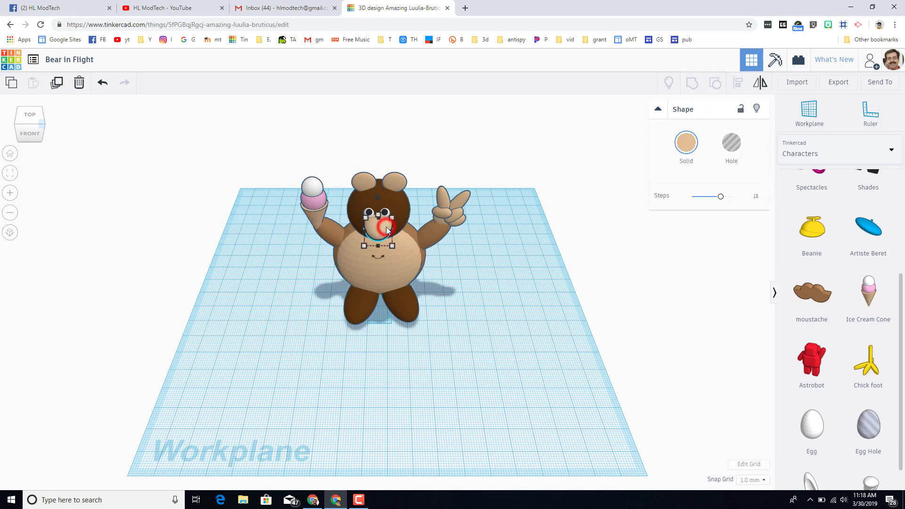
pyautogui.moveTo(387, 228)
pyautogui.mouseDown()
pyautogui.moveTo(378, 267)
pyautogui.moveTo(375, 242)
pyautogui.mouseUp()
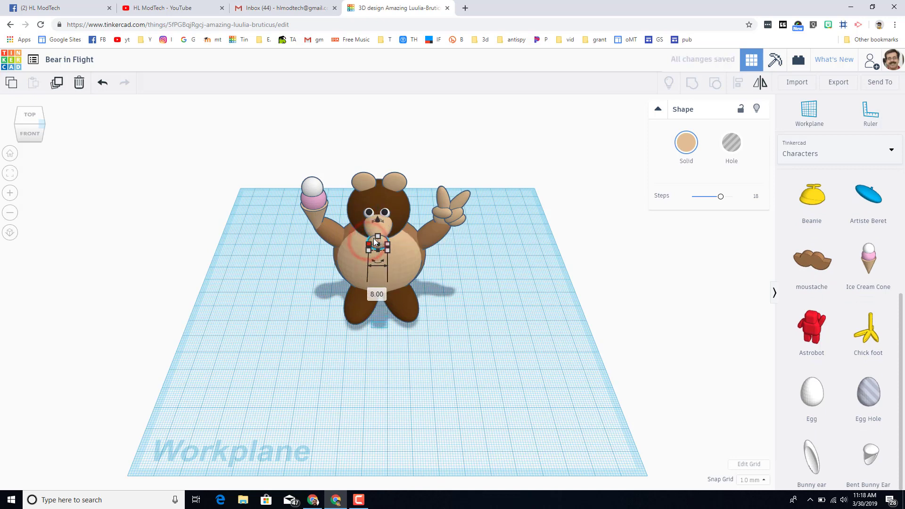
pyautogui.click(686, 142)
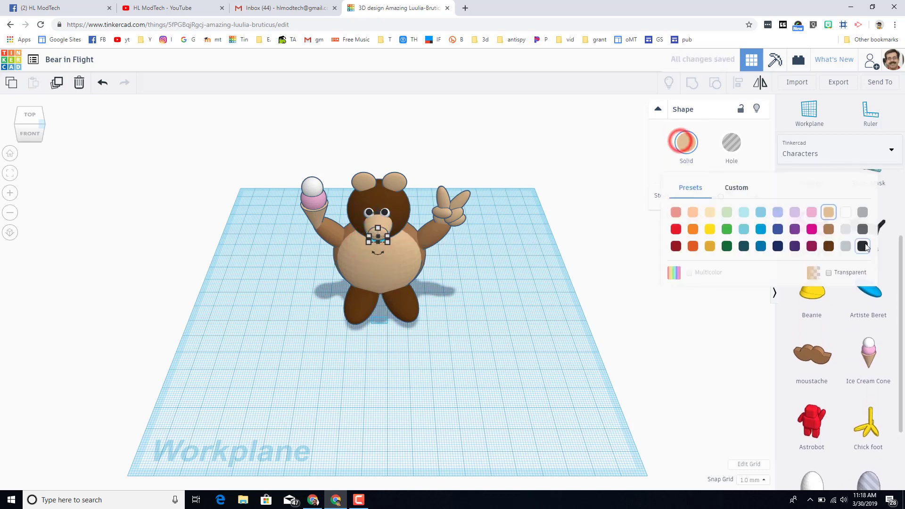
pyautogui.click(862, 242)
pyautogui.click(10, 173)
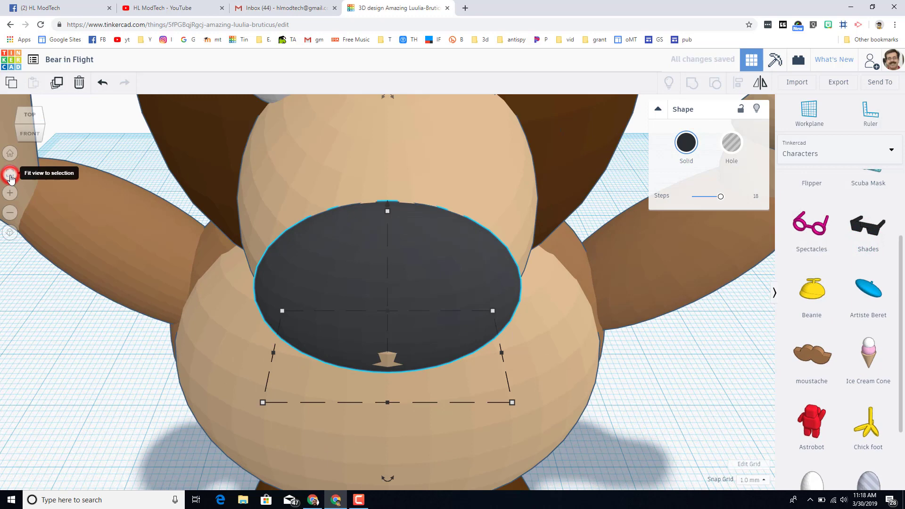
pyautogui.click(26, 133)
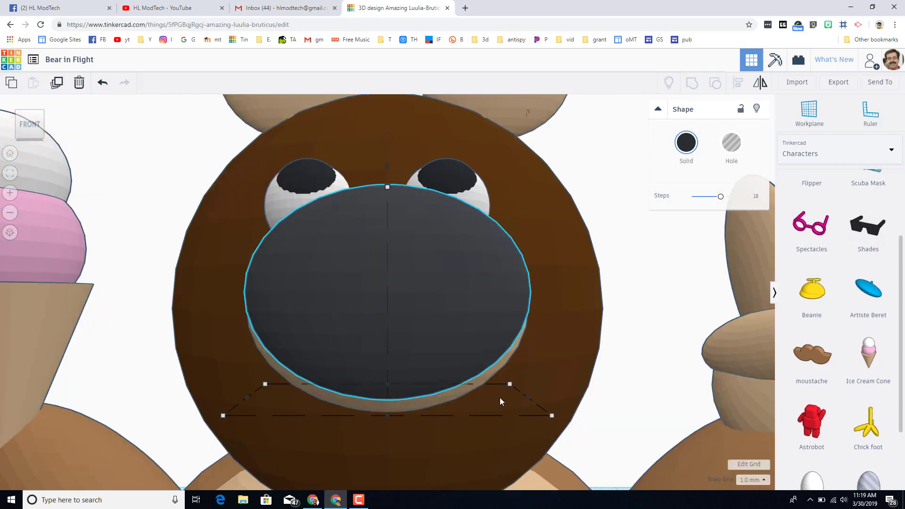
pyautogui.hotkey('ctrl', 'z')
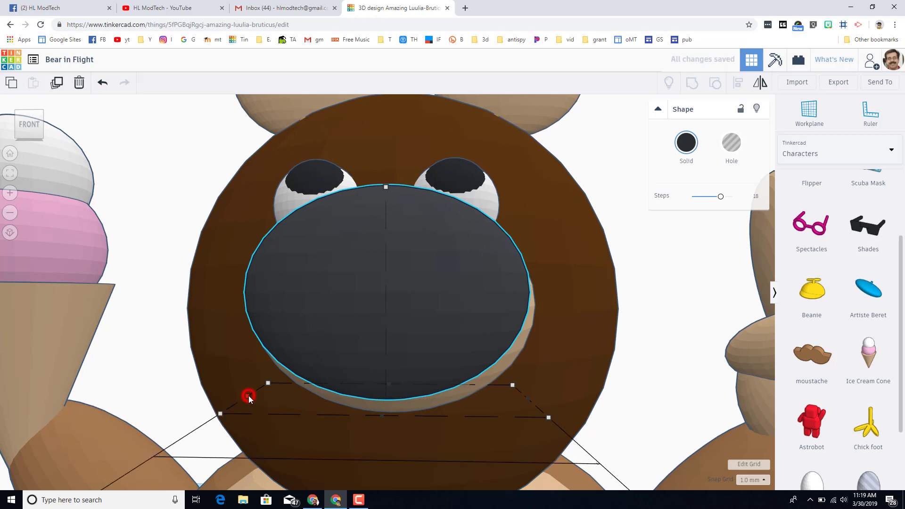
pyautogui.moveTo(248, 395); pyautogui.dragTo(273, 394)
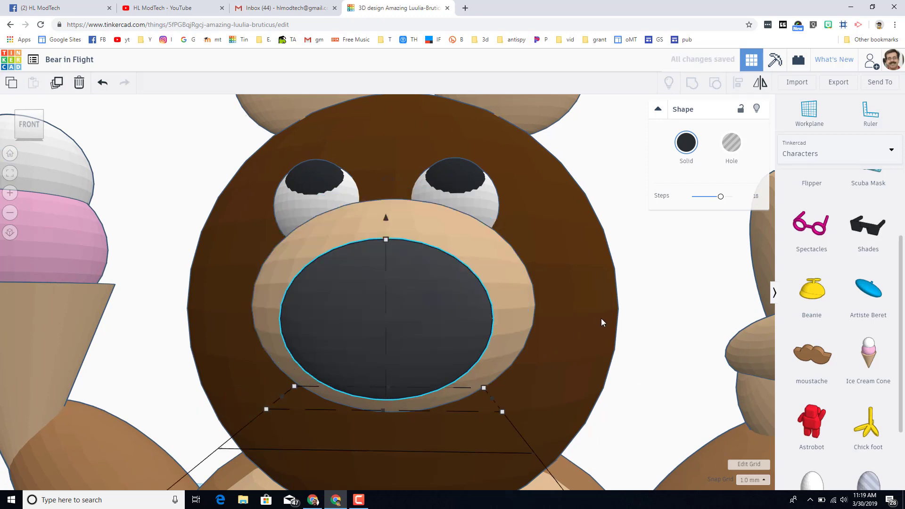
# Step: Switch the shape library to Basic Shapes and pick the Scribble shape
pyautogui.click(851, 154)
pyautogui.click(821, 184)
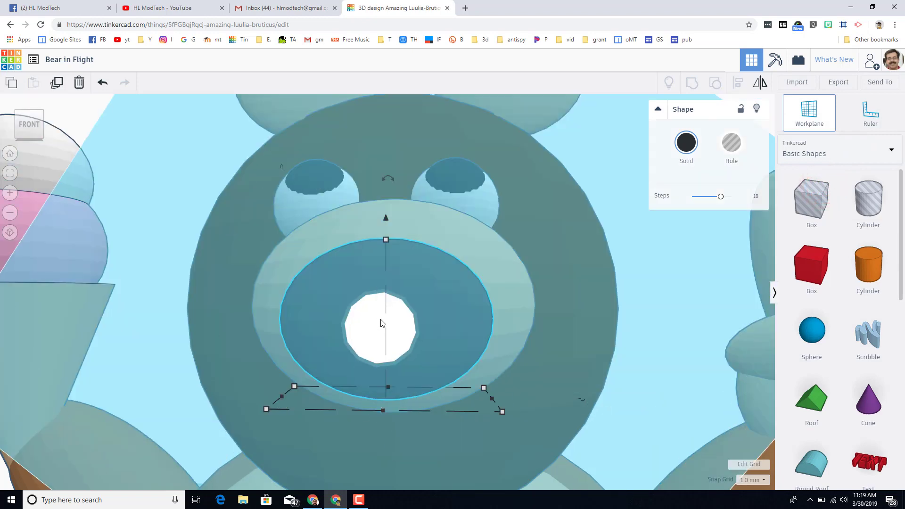
pyautogui.click(380, 318)
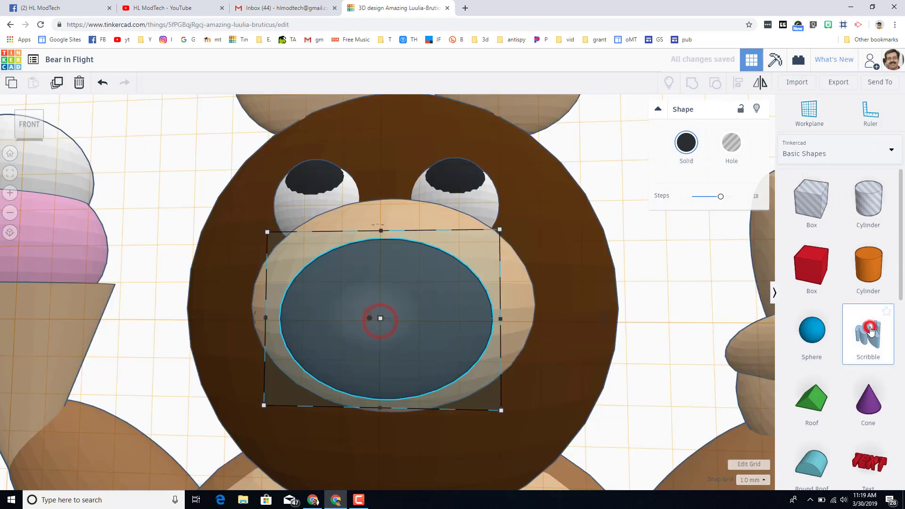
# Step: Draw a freehand mustache outline with the Scribble shape
pyautogui.click(605, 346)
pyautogui.moveTo(383, 331)
pyautogui.mouseDown()
pyautogui.moveTo(425, 319)
pyautogui.moveTo(471, 325)
pyautogui.mouseUp()
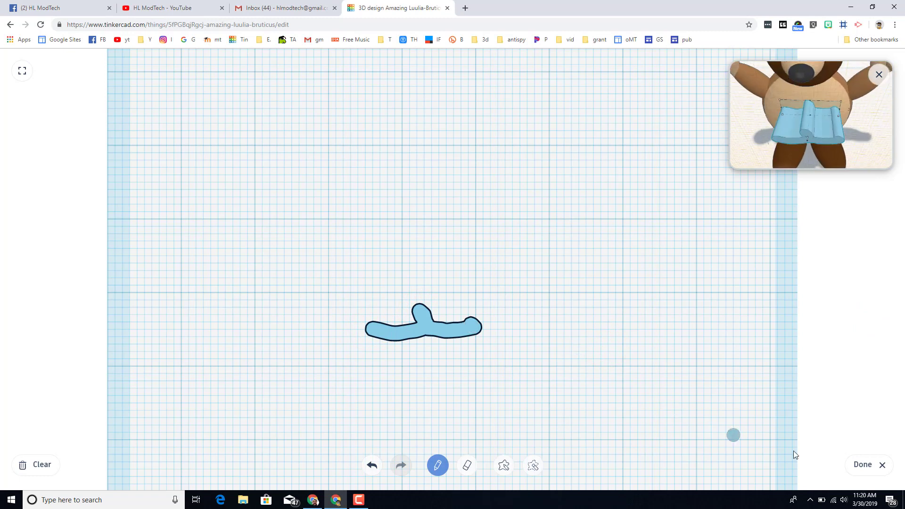
pyautogui.click(858, 472)
# Step: Colour the mustache black and nudge it up onto the bear's face
pyautogui.click(686, 143)
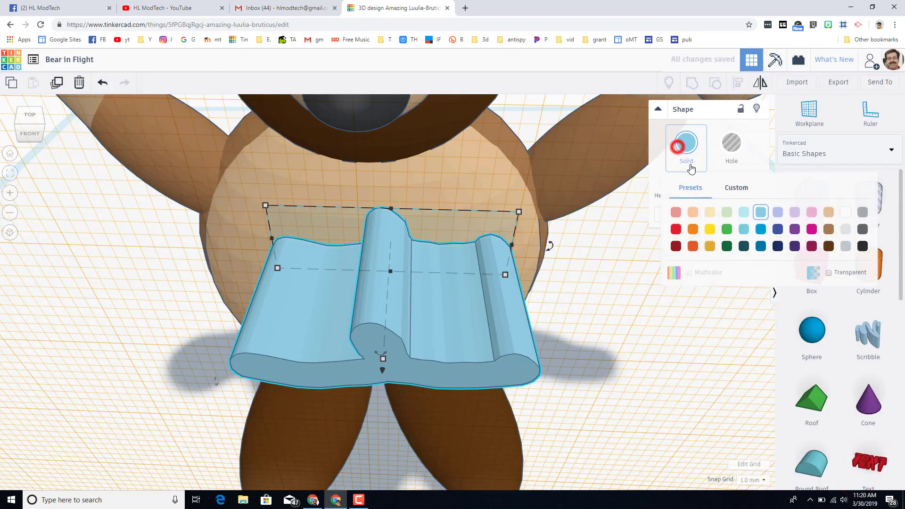
pyautogui.click(774, 257)
pyautogui.moveTo(380, 362); pyautogui.dragTo(369, 310)
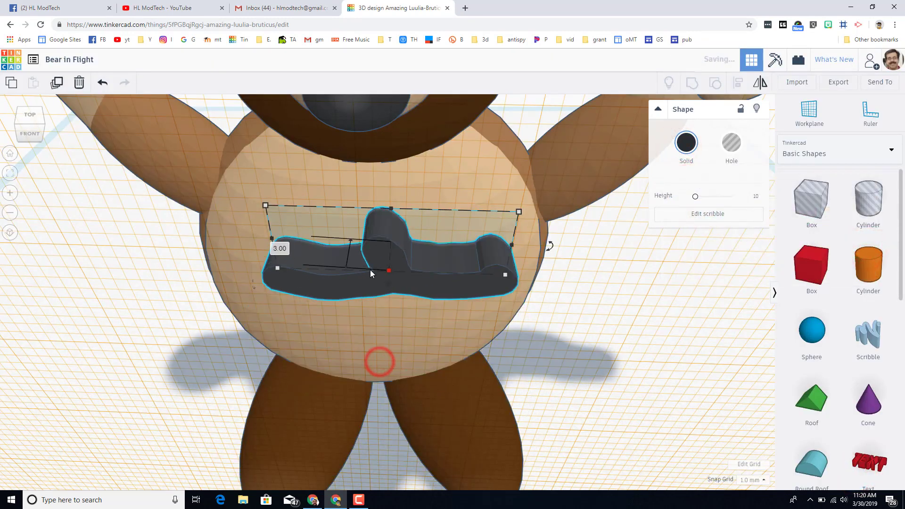
pyautogui.click(9, 155)
pyautogui.press('Up')
pyautogui.press('Up')
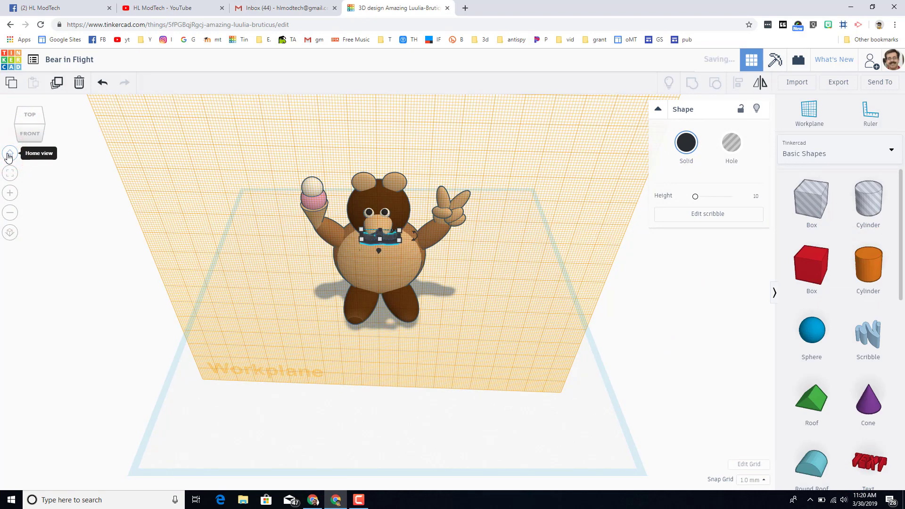
pyautogui.press('Left')
pyautogui.press('Left')
pyautogui.click(251, 226)
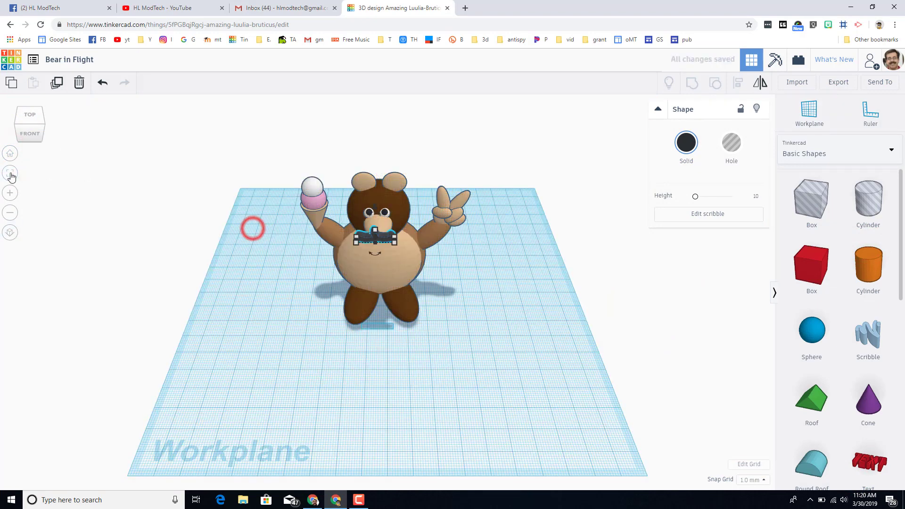
# Step: Nudge the black mustache into place under the bear's nose, checking from front and corner views
pyautogui.click(11, 173)
pyautogui.press('Right')
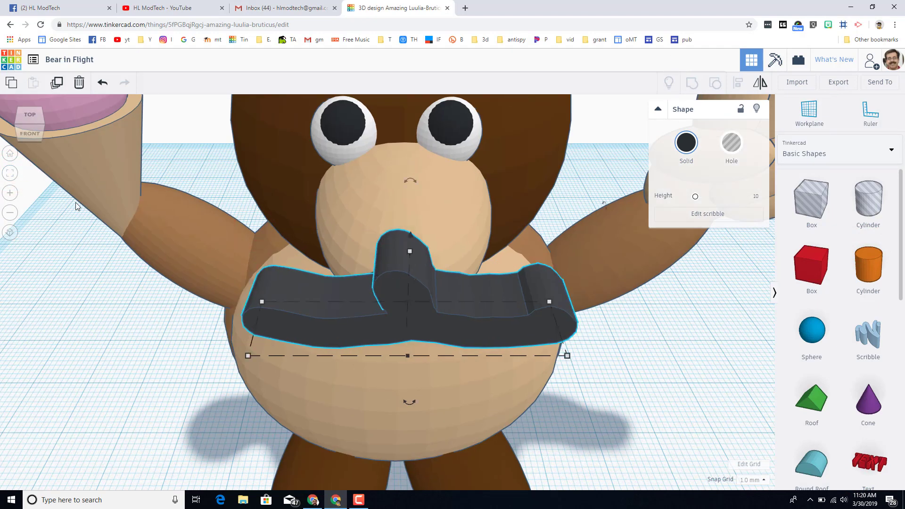
pyautogui.press('Up')
pyautogui.press('Up')
pyautogui.press('Up')
pyautogui.press('Down')
pyautogui.press('Down')
pyautogui.press('Up')
pyautogui.press('Up')
pyautogui.press('Up')
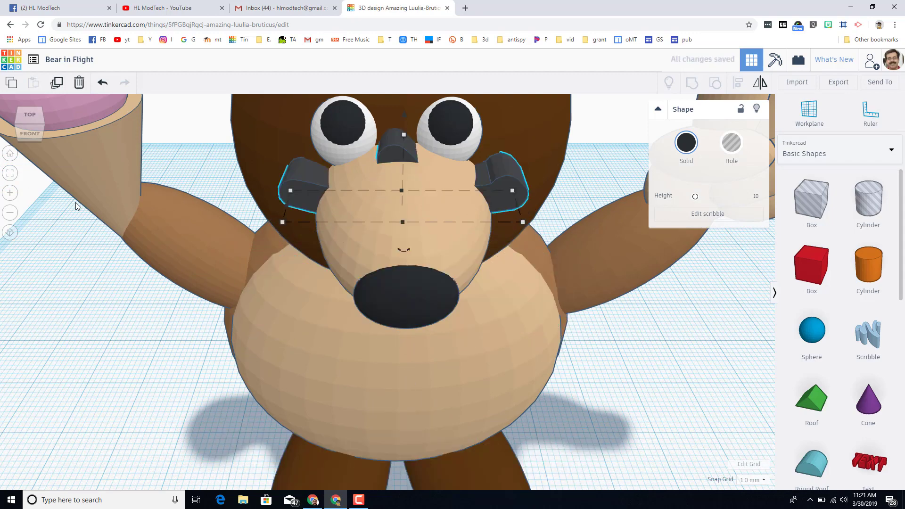
pyautogui.click(12, 153)
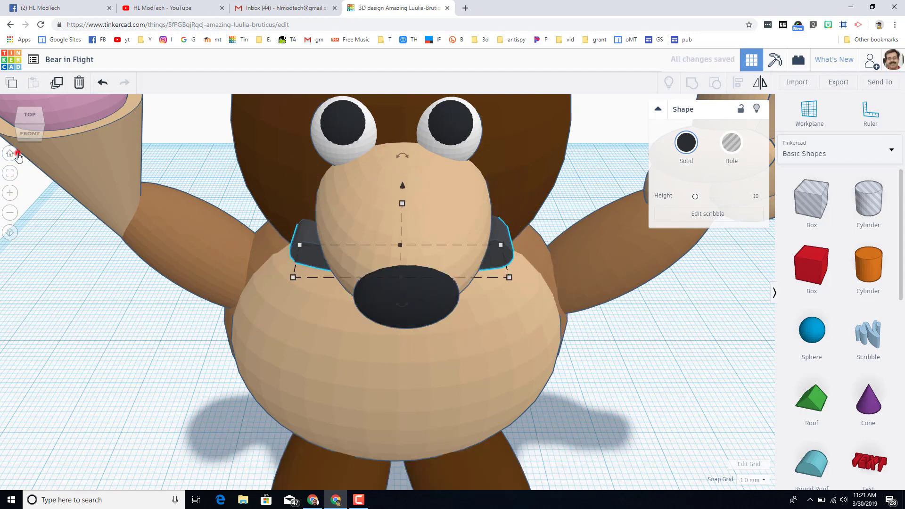
pyautogui.click(26, 132)
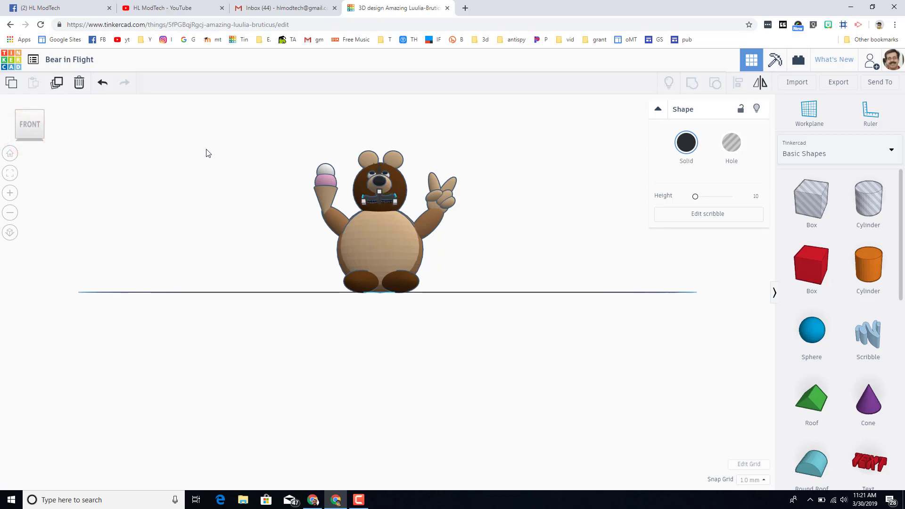
pyautogui.click(9, 173)
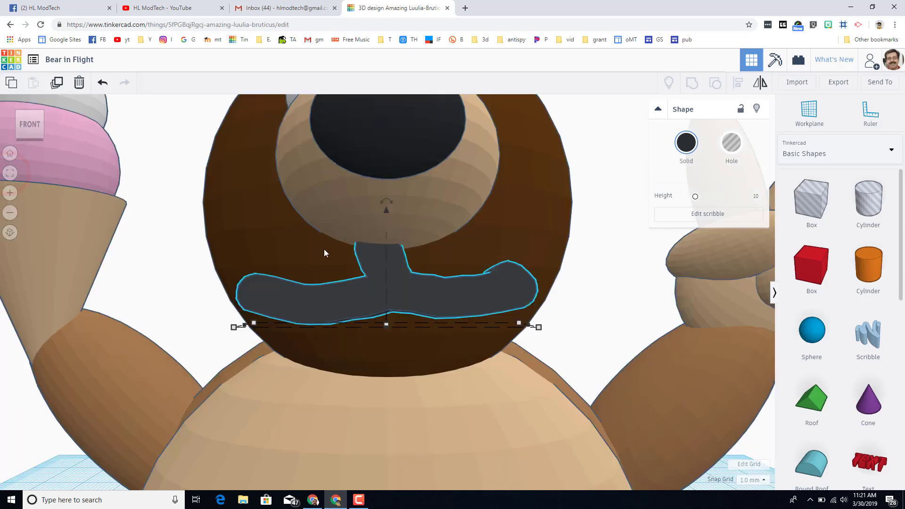
pyautogui.click(43, 114)
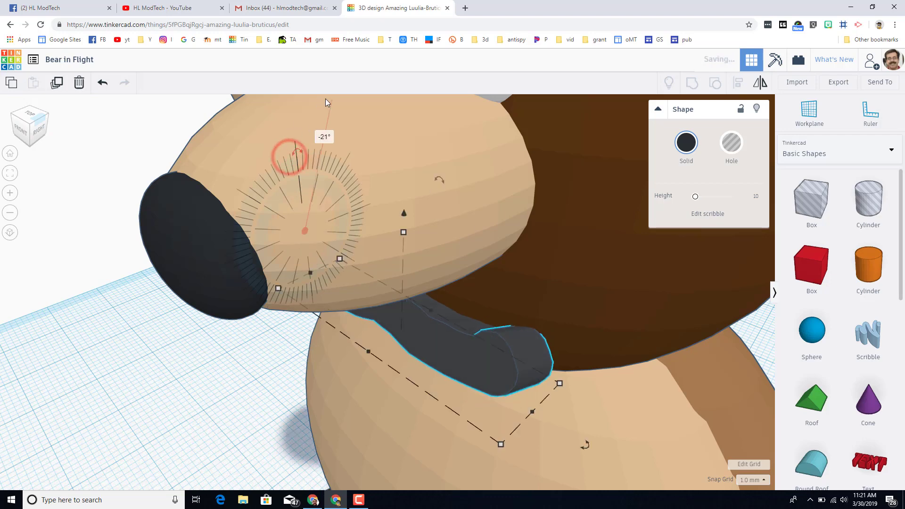
pyautogui.click(23, 132)
pyautogui.hotkey('ctrl', 'z')
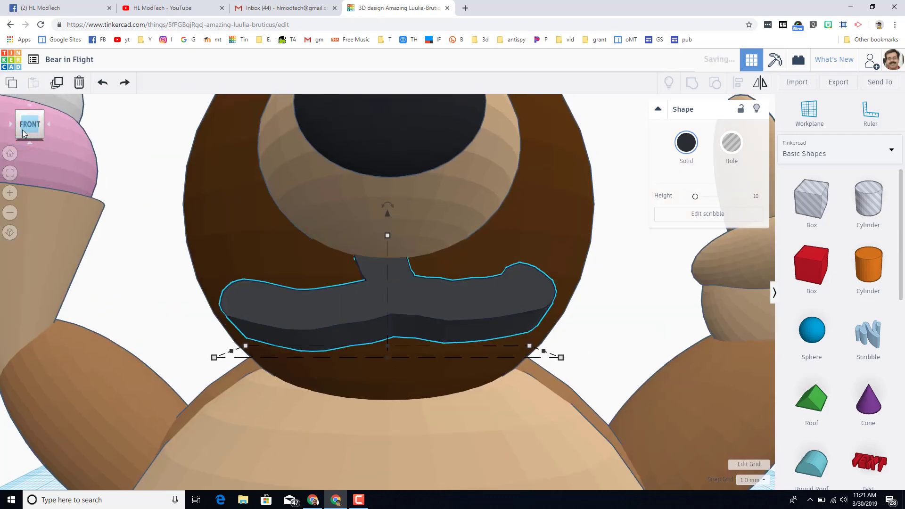
# Step: Stretch the mustache to 8.18 wide and tilt it 25° to follow the face
pyautogui.click(36, 115)
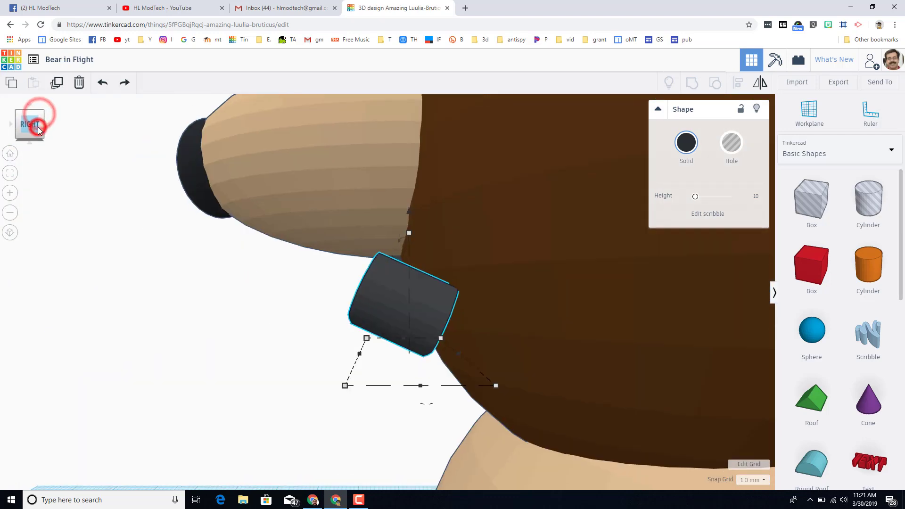
pyautogui.hotkey('ctrl', 'y')
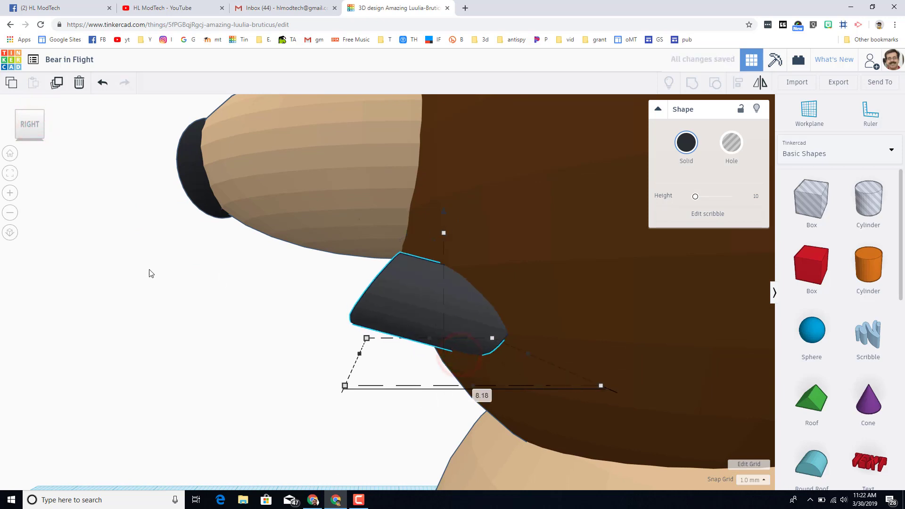
pyautogui.click(10, 212)
pyautogui.click(178, 269)
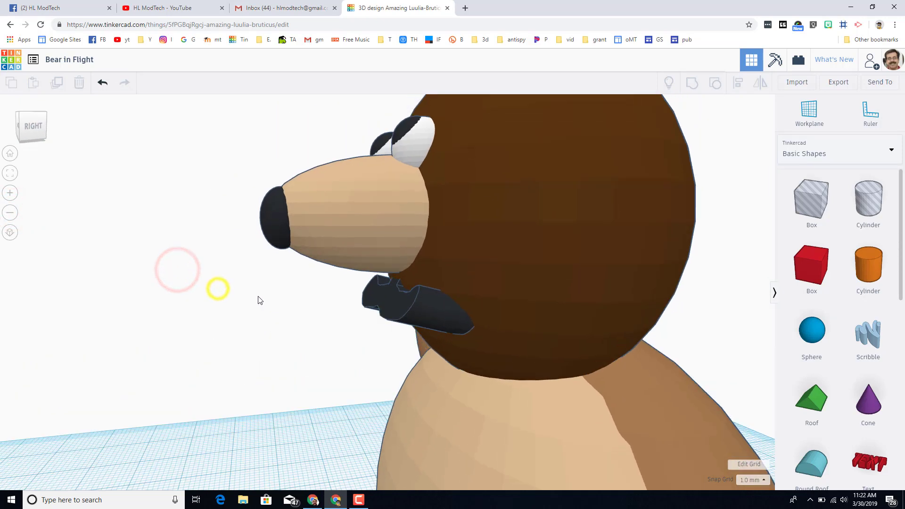
pyautogui.click(372, 304)
pyautogui.moveTo(394, 232); pyautogui.dragTo(331, 144)
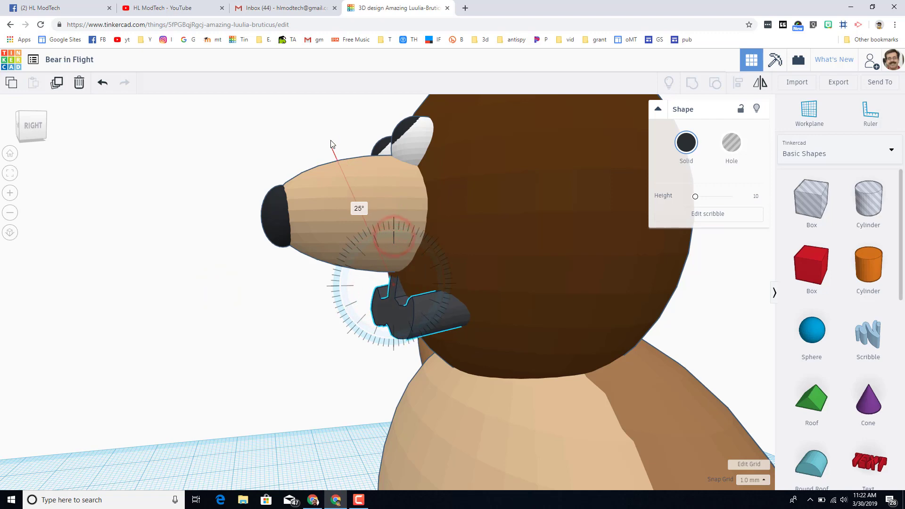
pyautogui.click(15, 119)
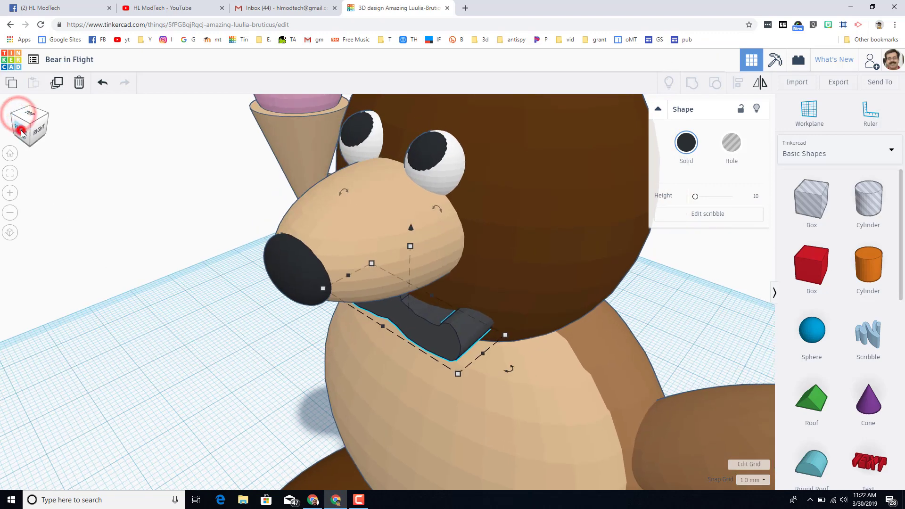
pyautogui.click(21, 132)
# Step: Orbit around the finished bear and its red 'thanks for watching' text
pyautogui.click(10, 153)
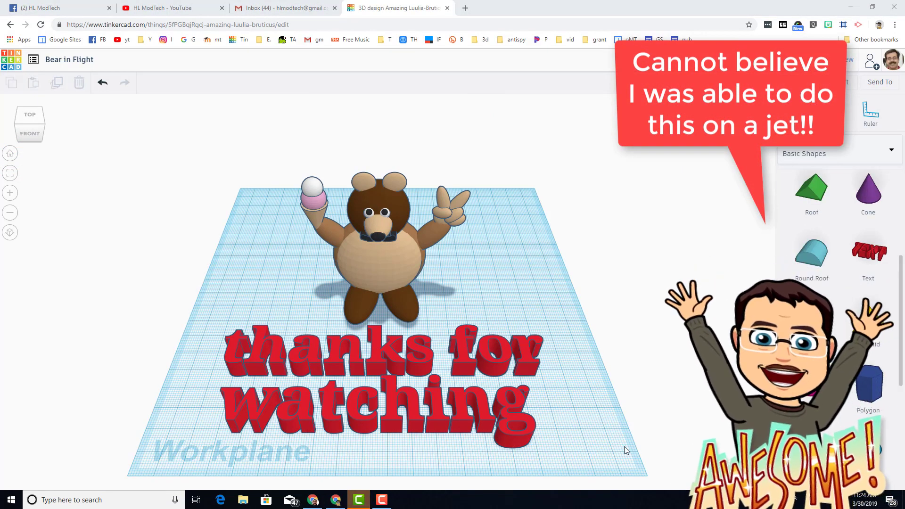
pyautogui.moveTo(615, 445)
pyautogui.mouseDown(button='right')
pyautogui.moveTo(587, 397)
pyautogui.moveTo(641, 419)
pyautogui.moveTo(632, 447)
pyautogui.mouseUp(button='right')
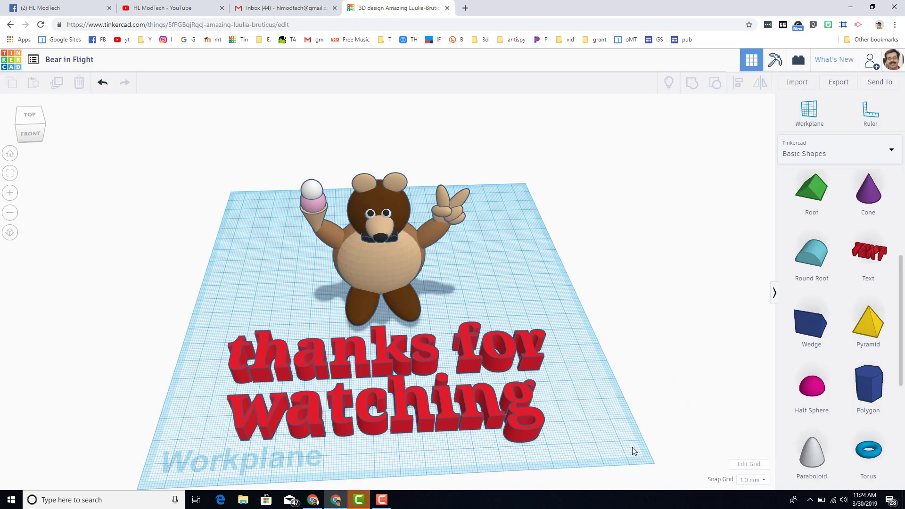